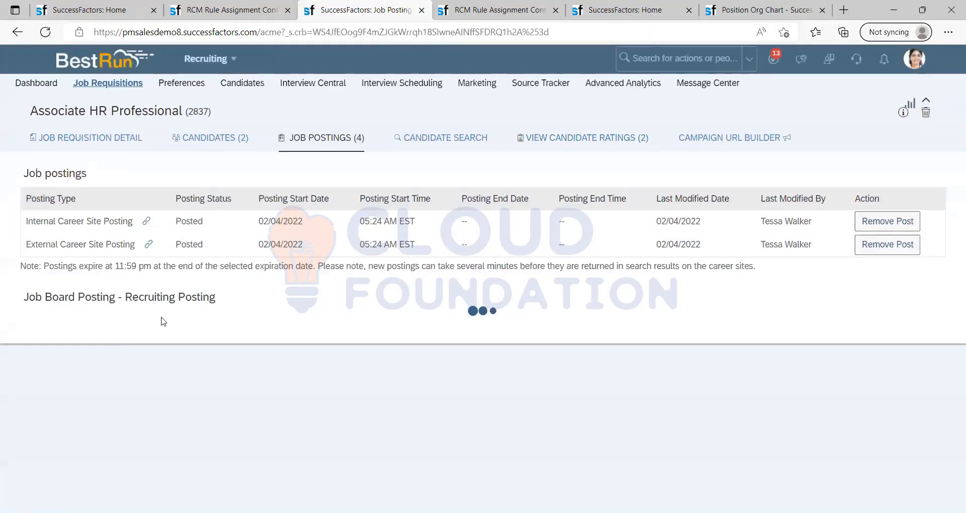
Review the agency listings on the requisition's job postings page and duplicate its browser tab.
scroll(186, 343, down, 1)
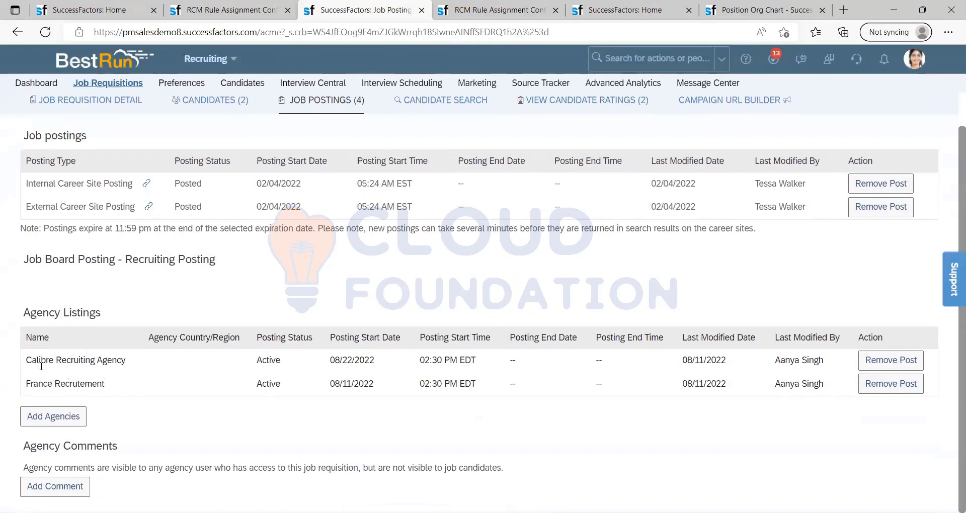
drag(27, 383, 108, 384)
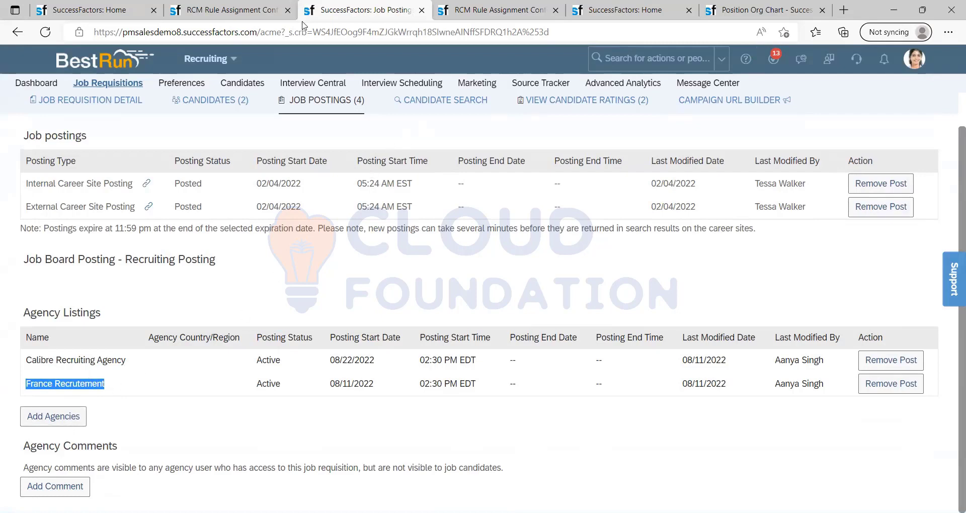
right_click(332, 10)
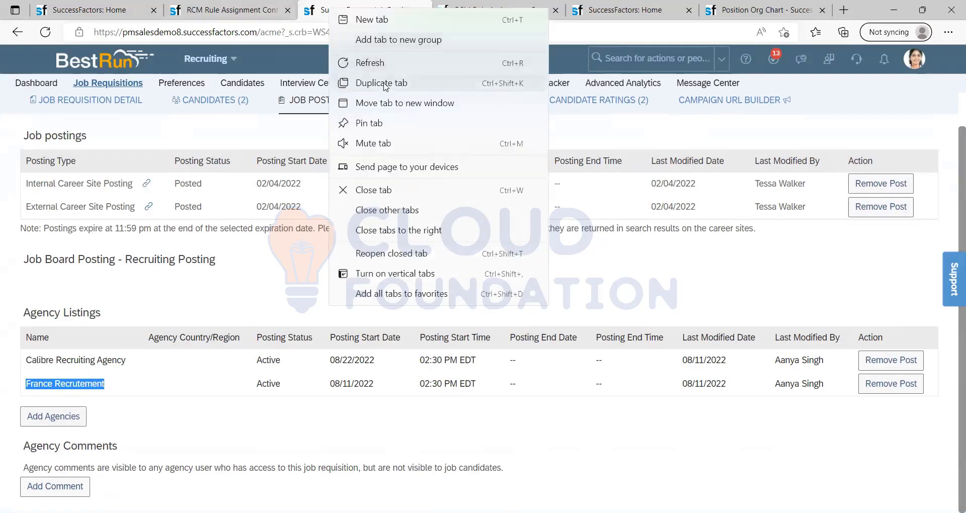
click(383, 60)
In the browser tab showing Manage Rules in Recruiting, search actions for "agency" and open the Set Up Agency Access page.
key(ctrl+shift+Tab)
key(ctrl+shift+Tab)
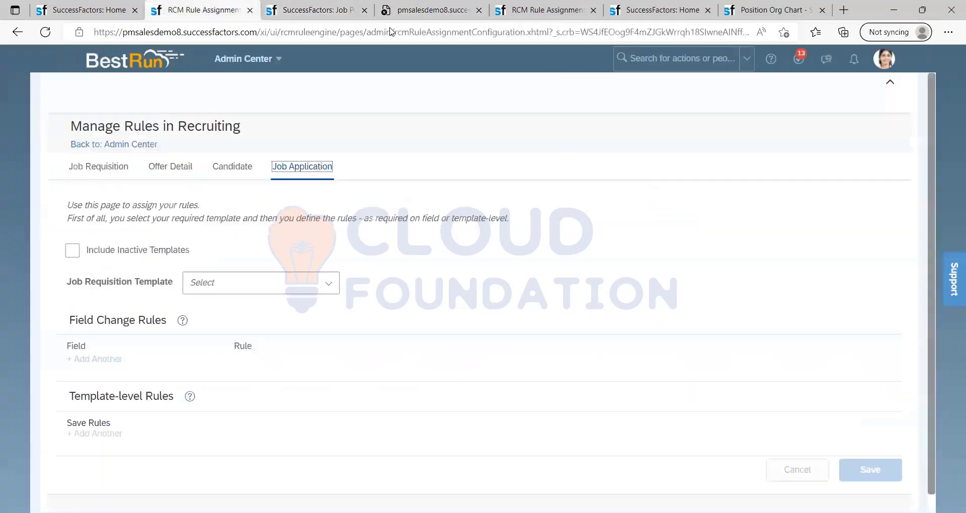
click(679, 56)
text(setup agency)
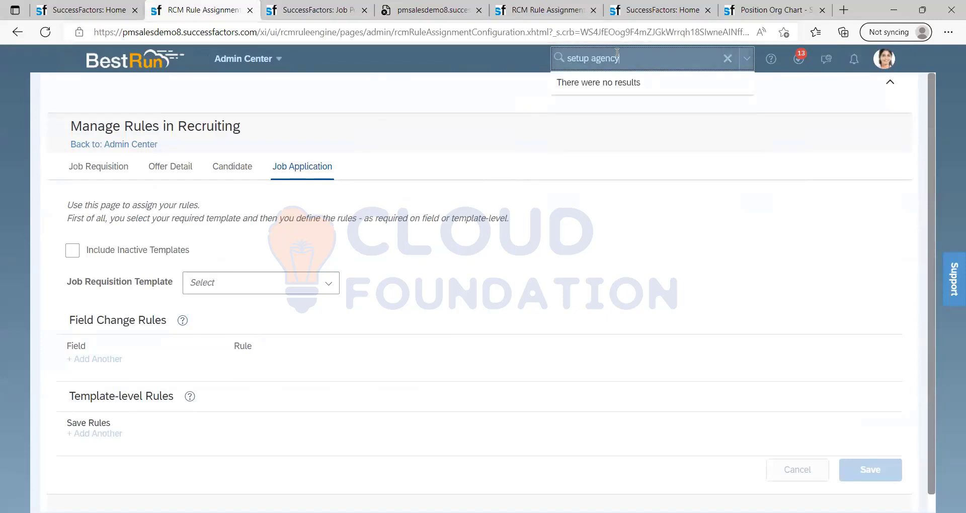
key(ctrl+BackSpace)
key(ctrl+BackSpace)
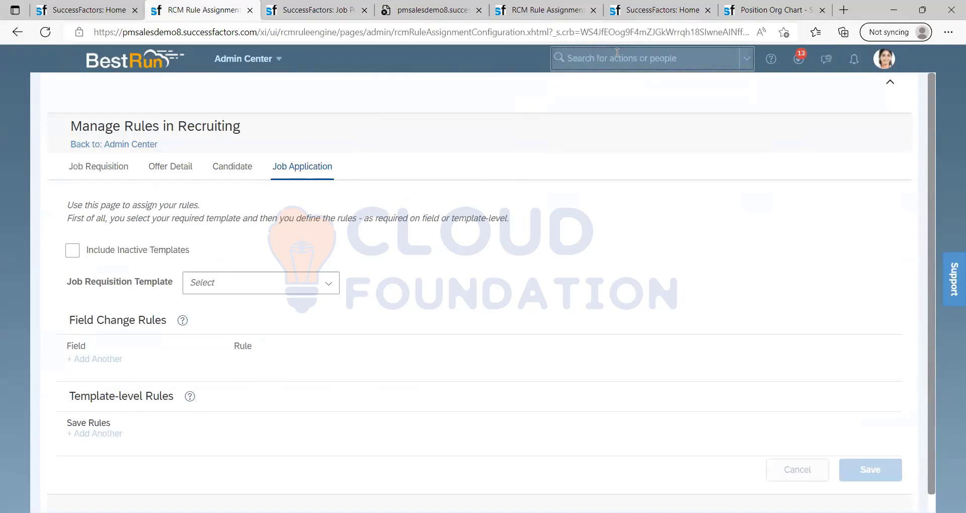
text(agend)
text(y)
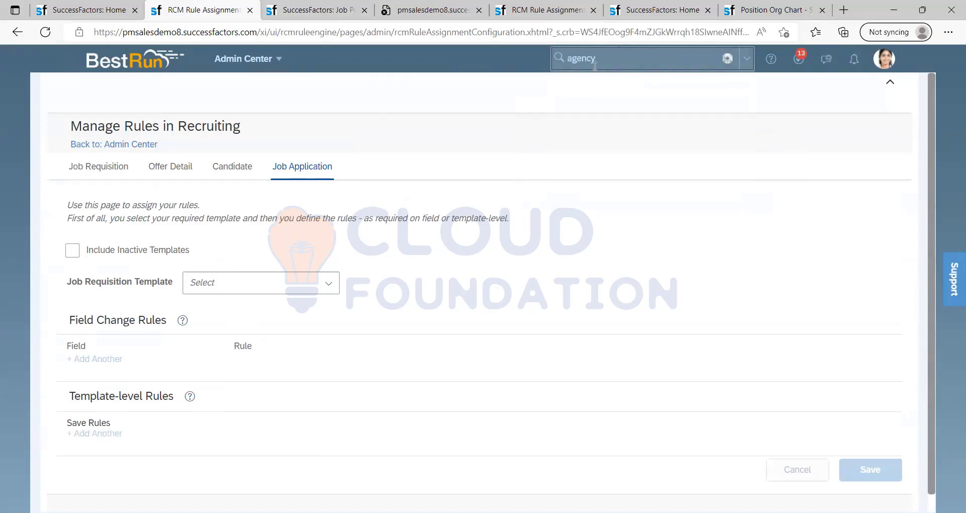
click(585, 91)
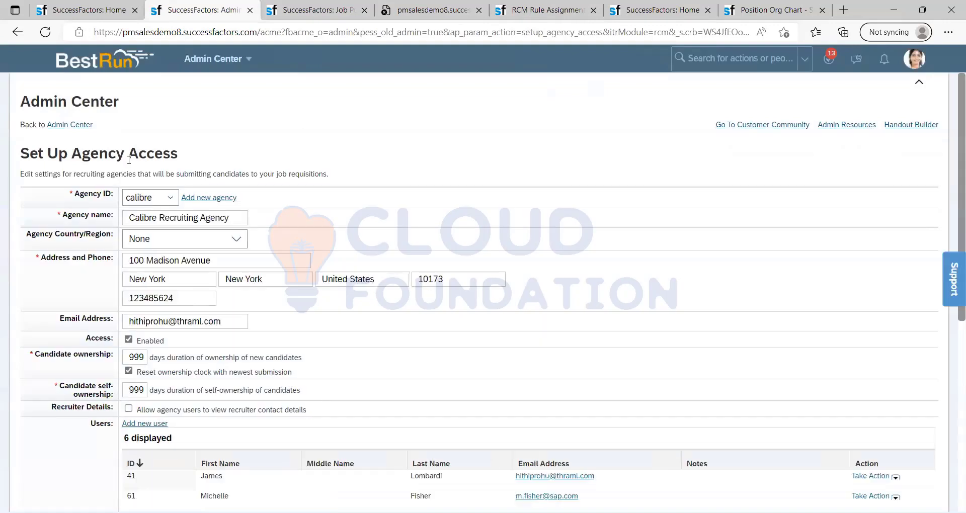
Start adding a new agency and set its agency ID to TestingNewAgency.
scroll(232, 157, down, 1)
scroll(248, 156, up, 1)
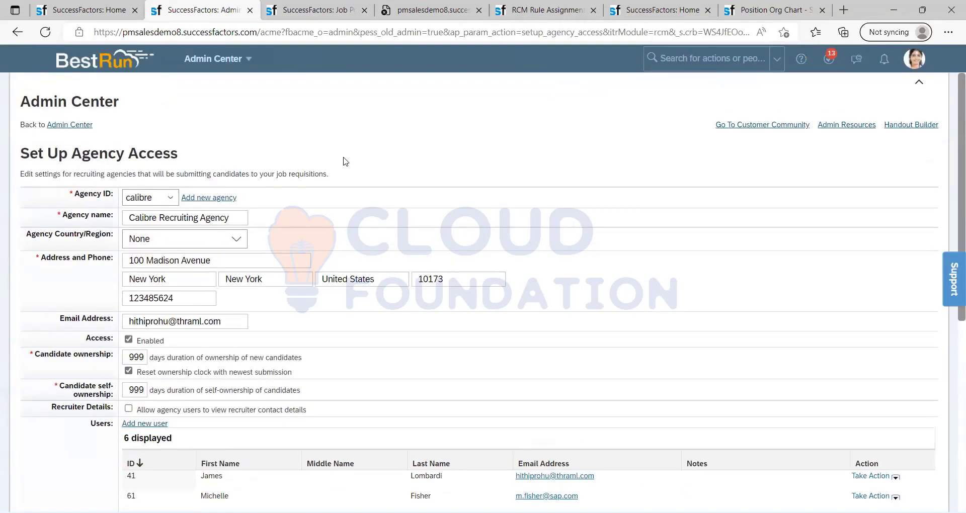
click(201, 201)
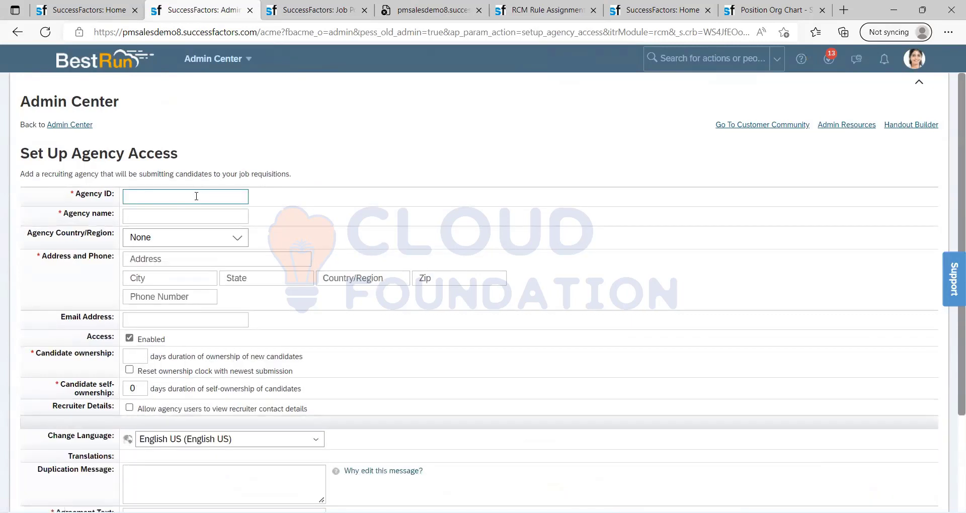
click(196, 195)
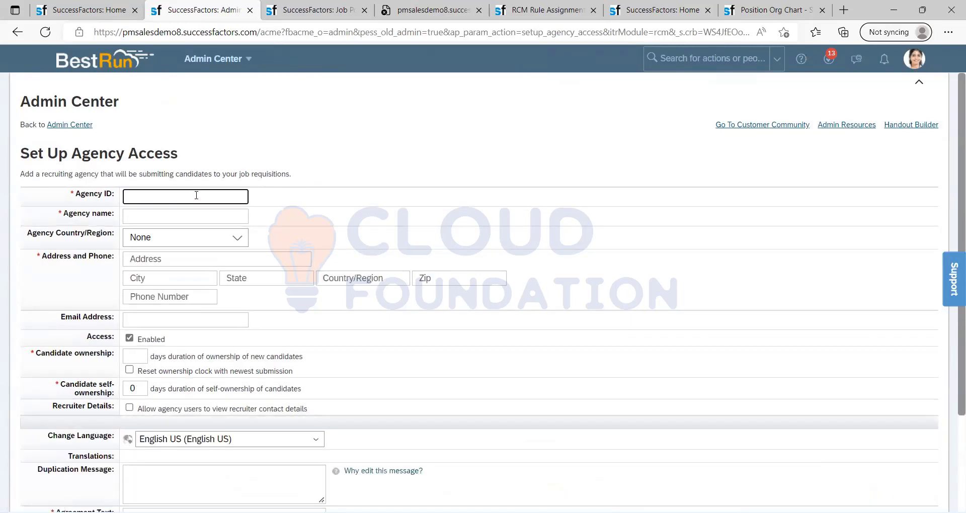
text(Testing)
key(BackSpace)
key(BackSpace)
key(BackSpace)
text(ingNew)
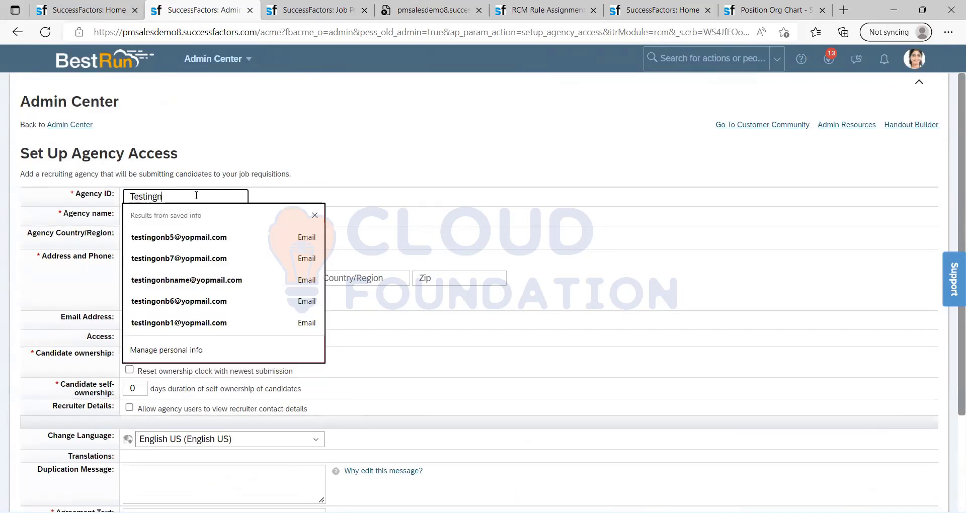
text(Agency)
Set the agency name to Testing New Agency.
click(217, 216)
text(Testu)
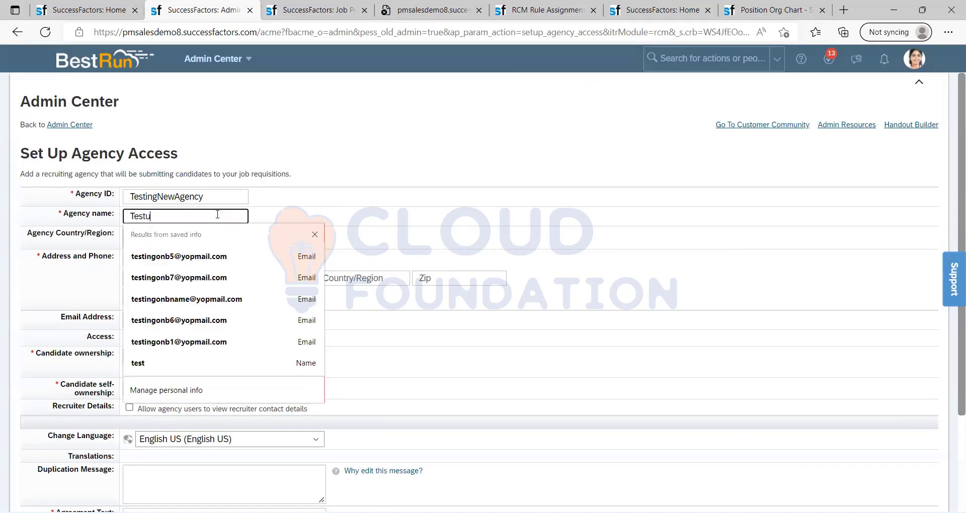
text(ng New Agenc)
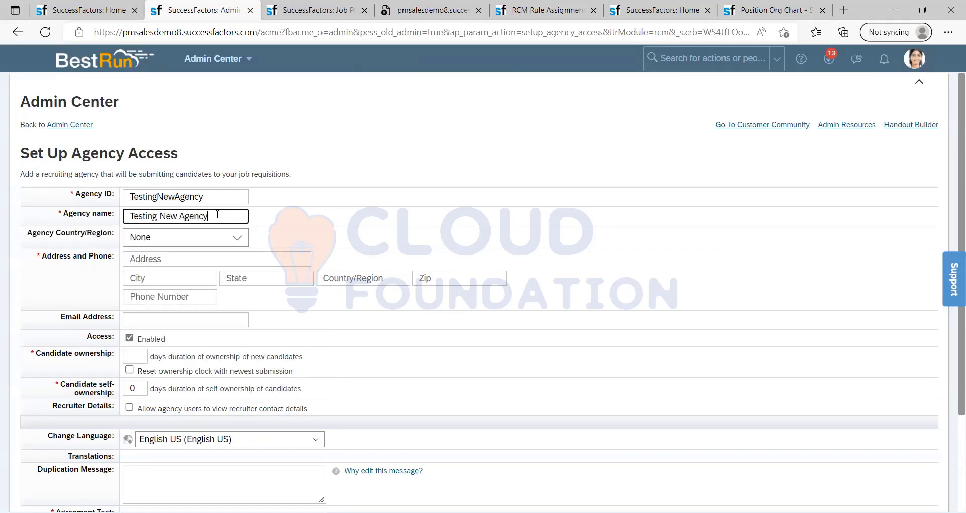
text(y)
click(189, 241)
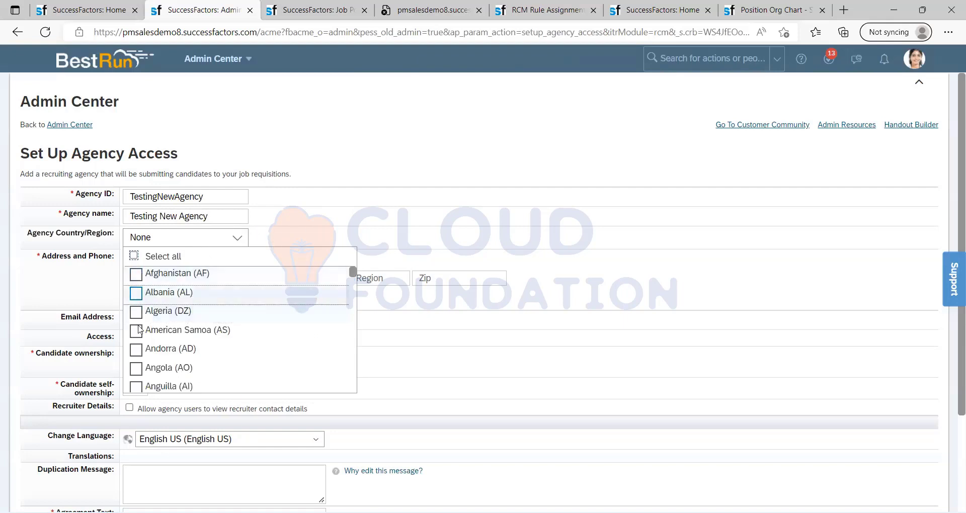
scroll(143, 336, down, 8)
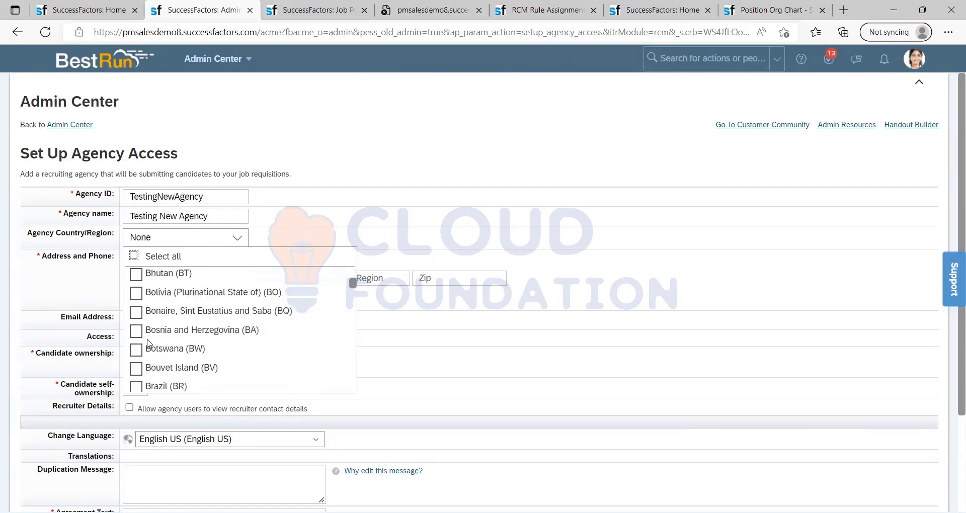
scroll(151, 294, up, 5)
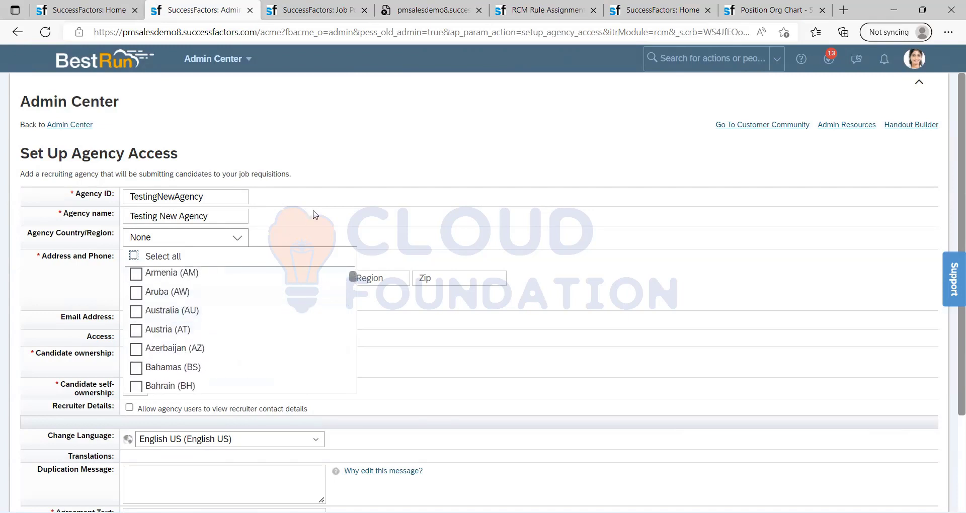
click(301, 229)
Enter Address1 as the agency's address and fill the city with the first saved autofill entry.
click(167, 259)
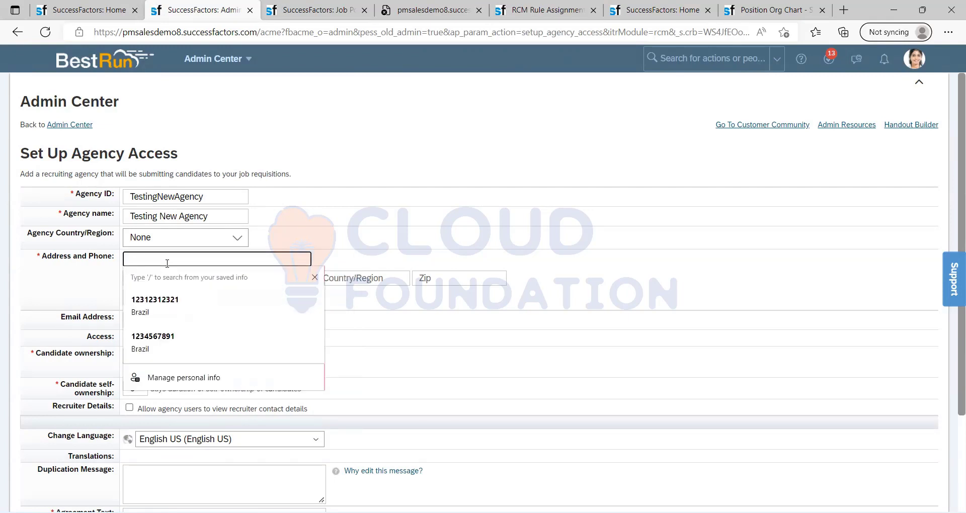
text(Adress1)
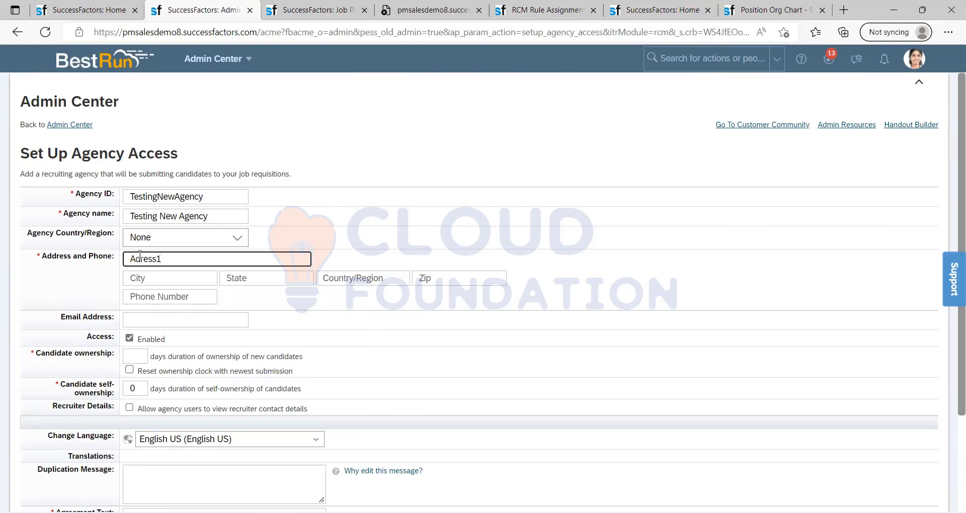
text(d)
click(163, 278)
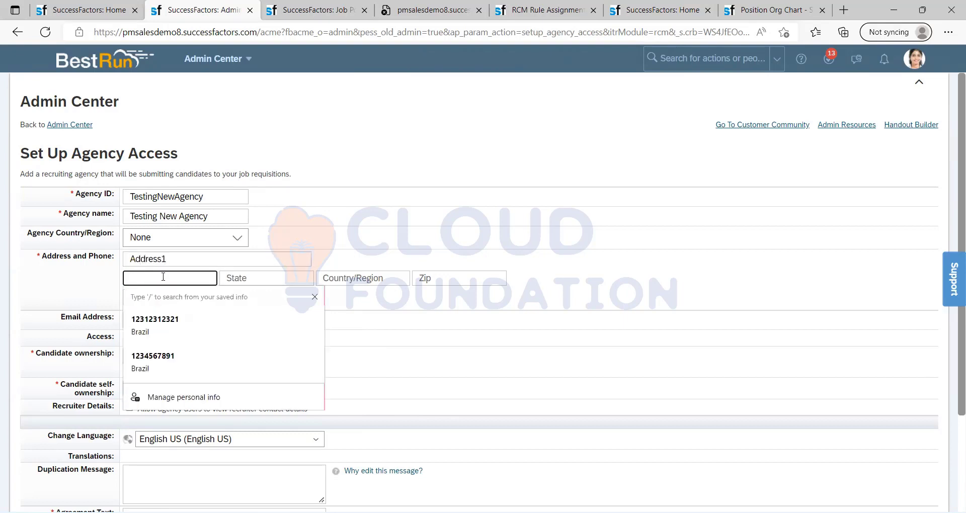
click(201, 324)
click(284, 281)
click(453, 295)
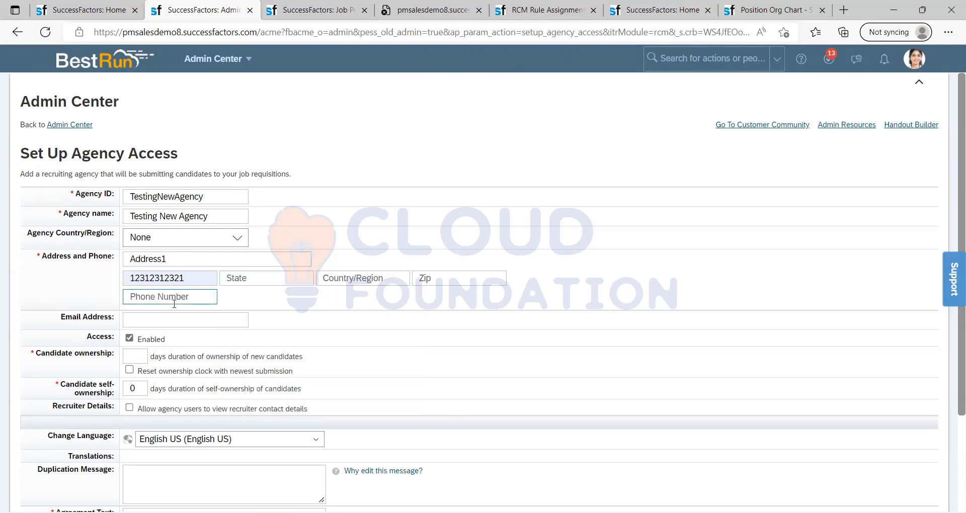
Set the candidate ownership and candidate self-ownership durations to 60 days each.
scroll(176, 302, down, 1)
click(139, 292)
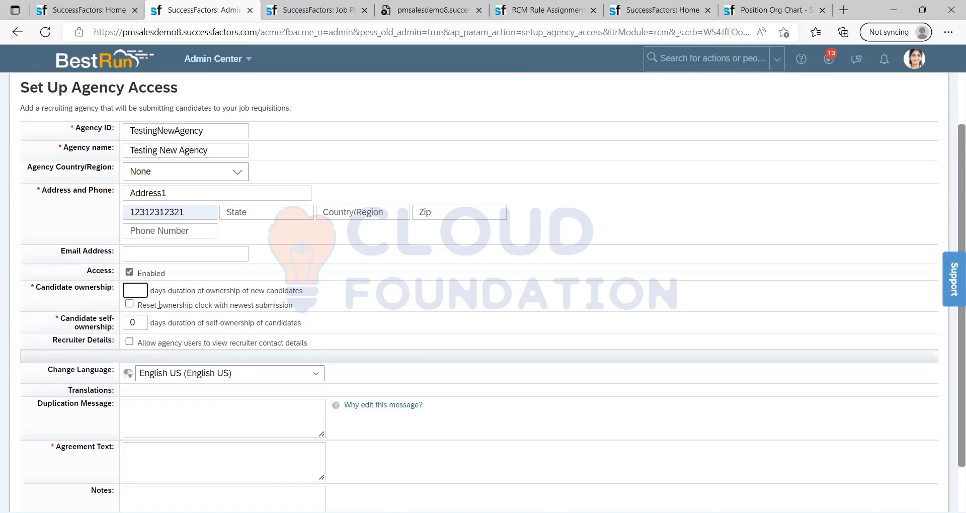
scroll(141, 316, down, 1)
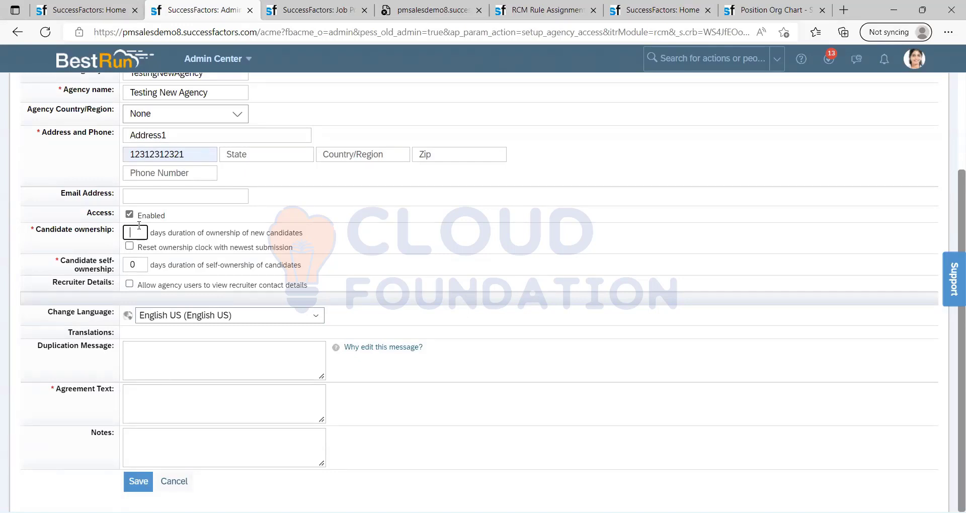
text(90)
key(BackSpace)
text(60)
drag(142, 235, 103, 236)
key(BackSpace)
text(60)
click(140, 266)
text(60)
click(333, 260)
Enter Testing Agreement as the agreement text and try to save the new agency.
scroll(232, 243, up, 3)
scroll(224, 231, down, 3)
click(159, 396)
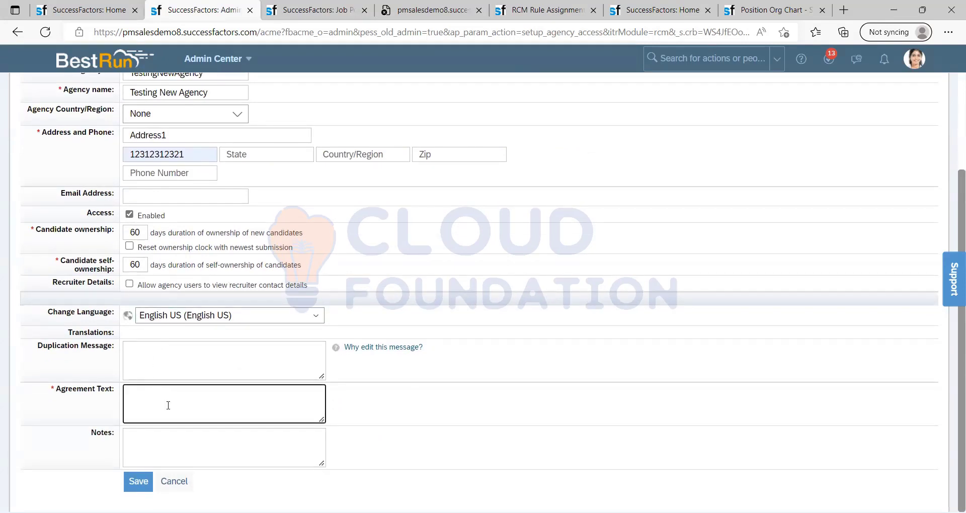
text(TE)
text(esti)
text(ng Agre)
text(ement)
click(357, 433)
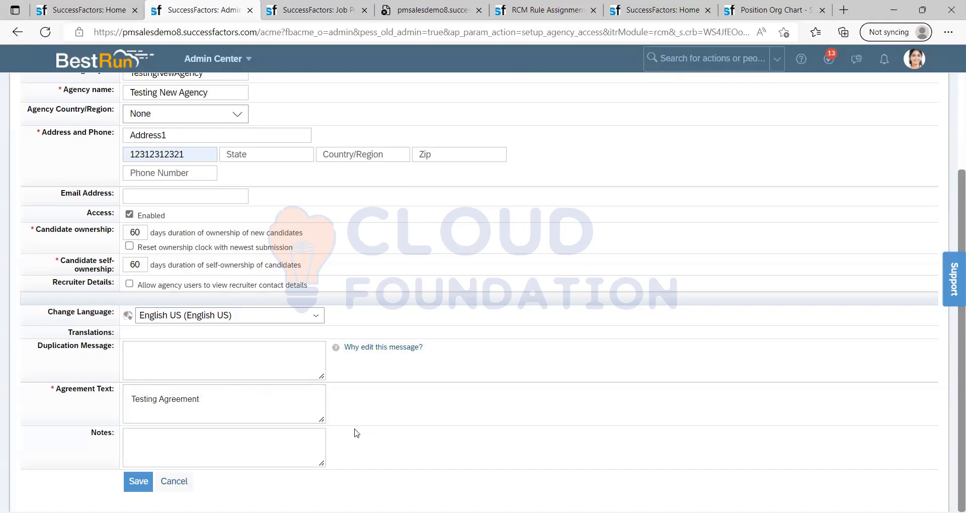
click(146, 475)
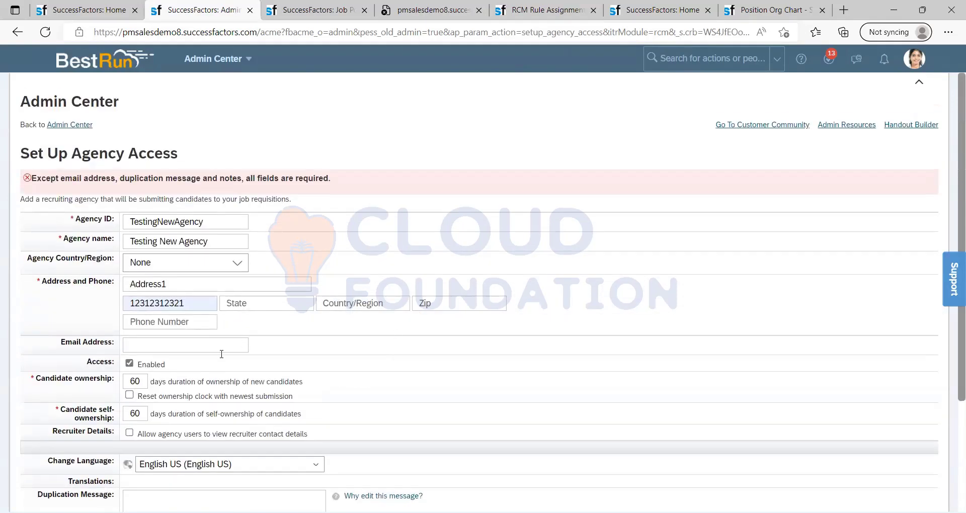
Fill in the agency's email address from the saved entries and enter test in the notes.
click(193, 347)
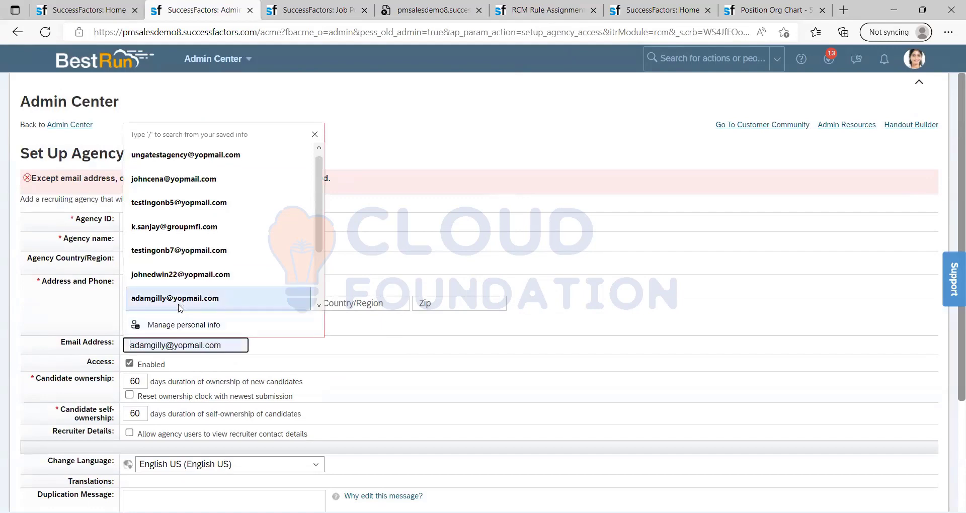
click(175, 300)
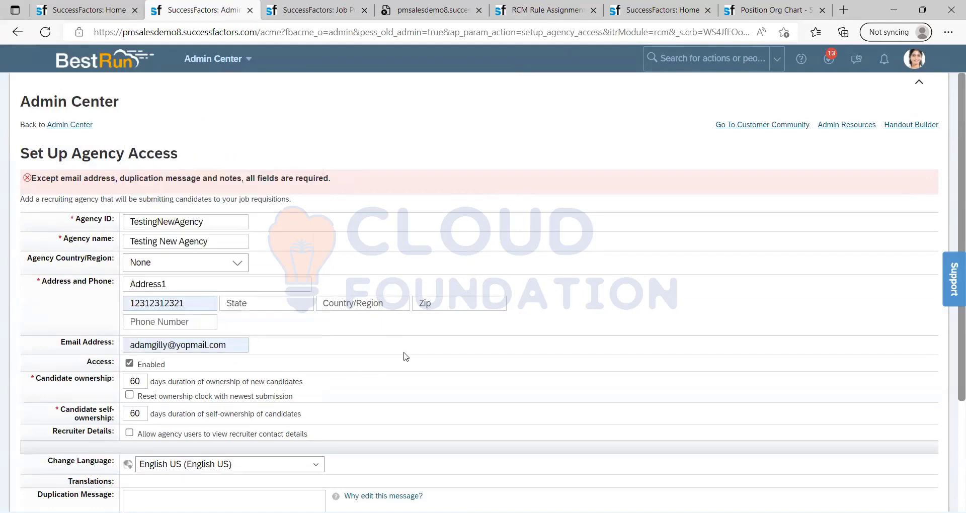
scroll(405, 357, down, 3)
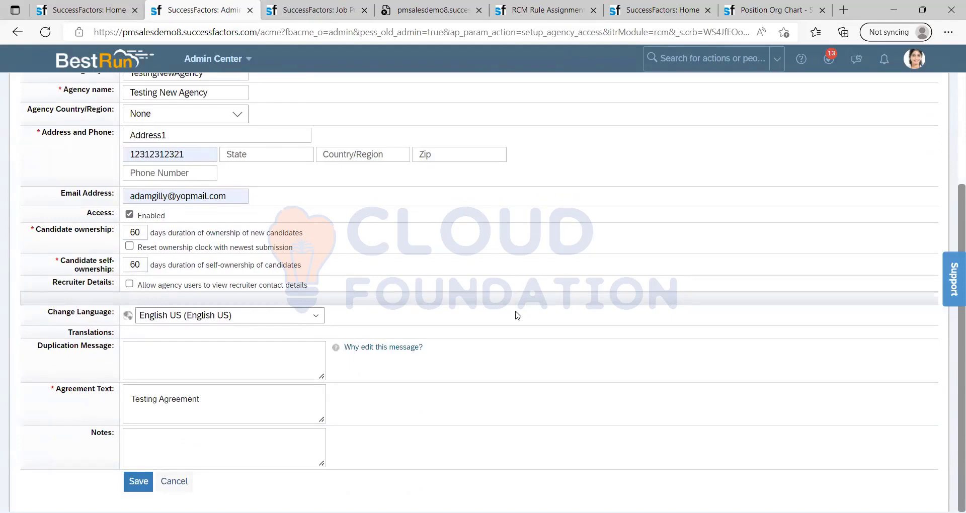
scroll(476, 318, up, 3)
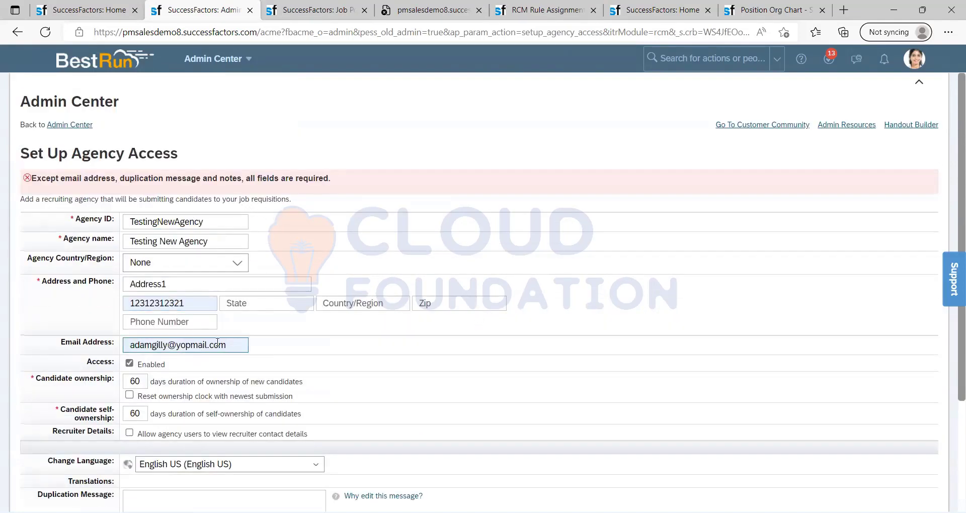
scroll(217, 344, down, 3)
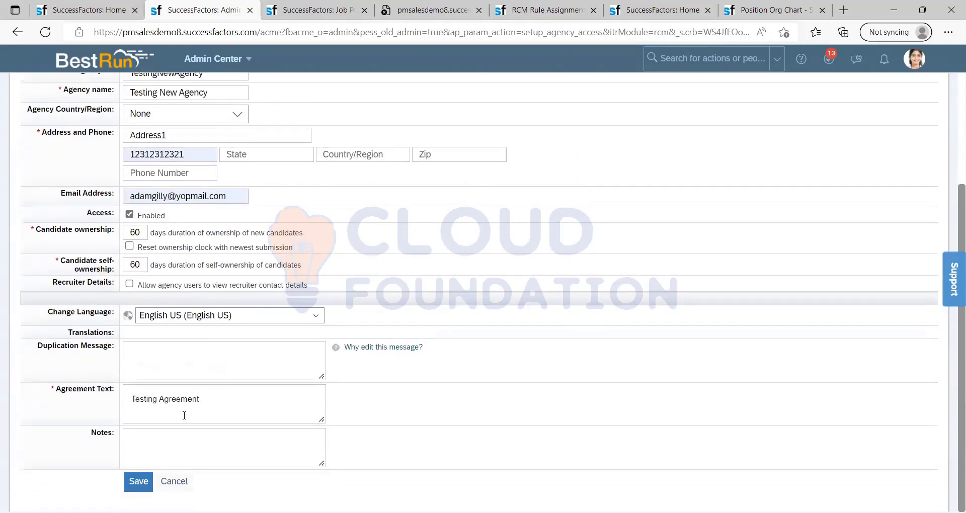
scroll(152, 266, up, 3)
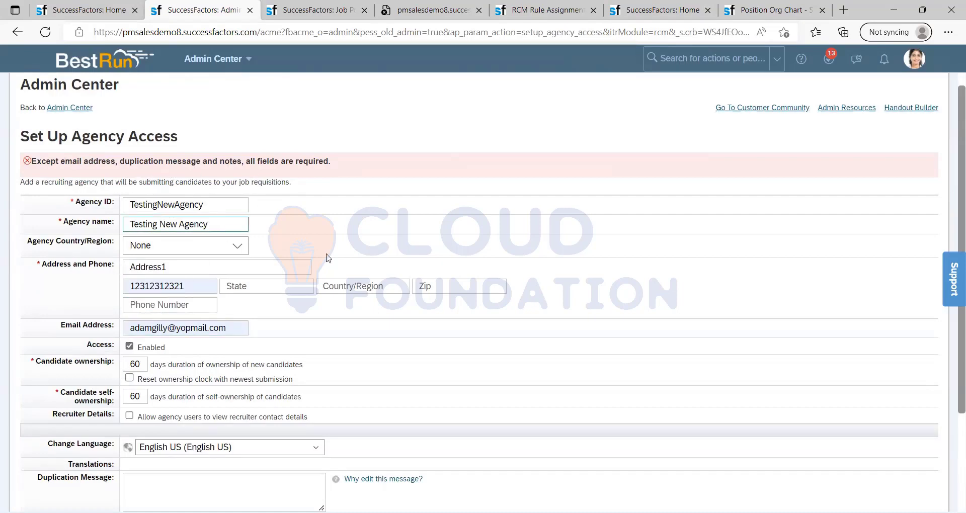
scroll(325, 302, down, 3)
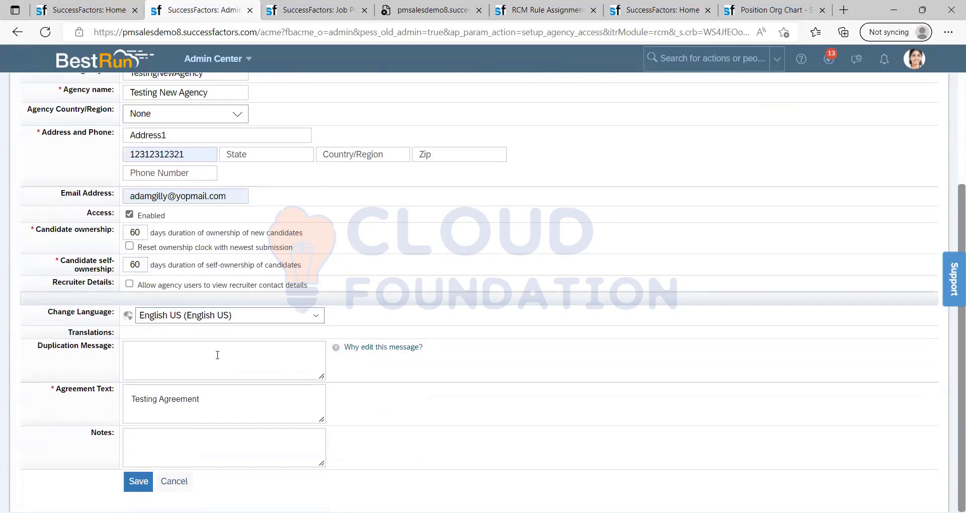
click(227, 436)
text(test)
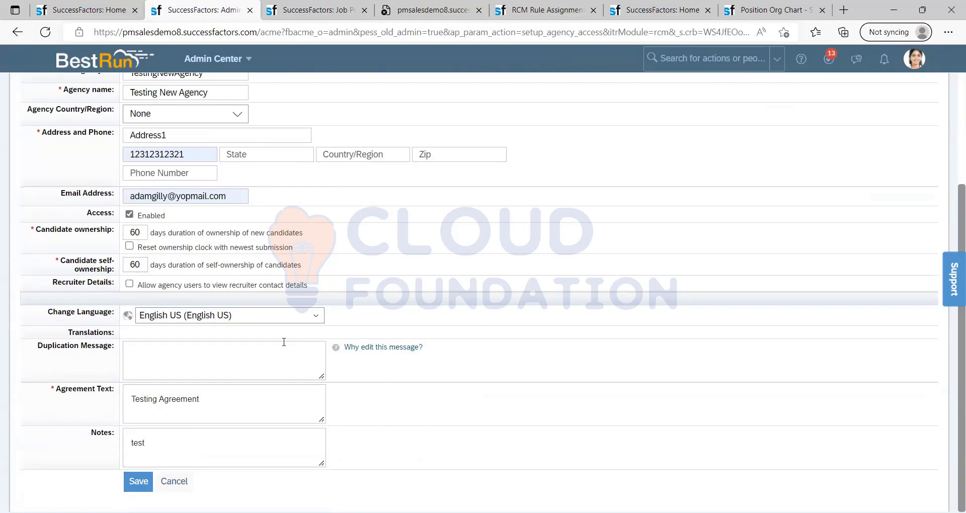
Enter test as both the state and the country/region in the new agency's address.
click(281, 286)
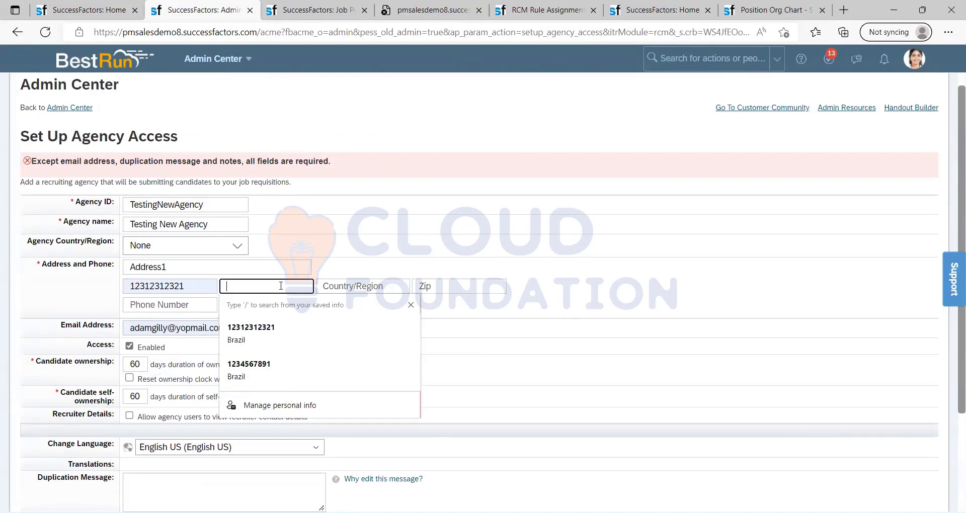
text(test)
click(379, 286)
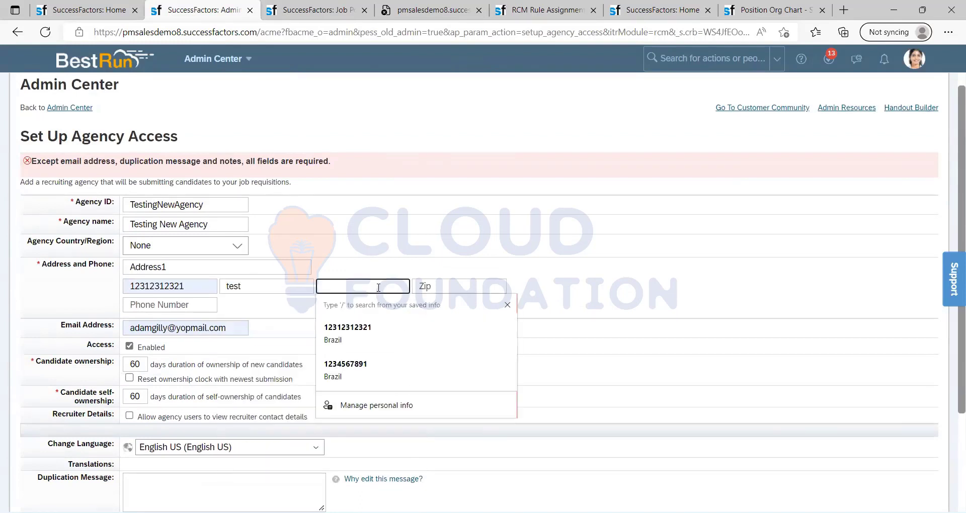
text(br)
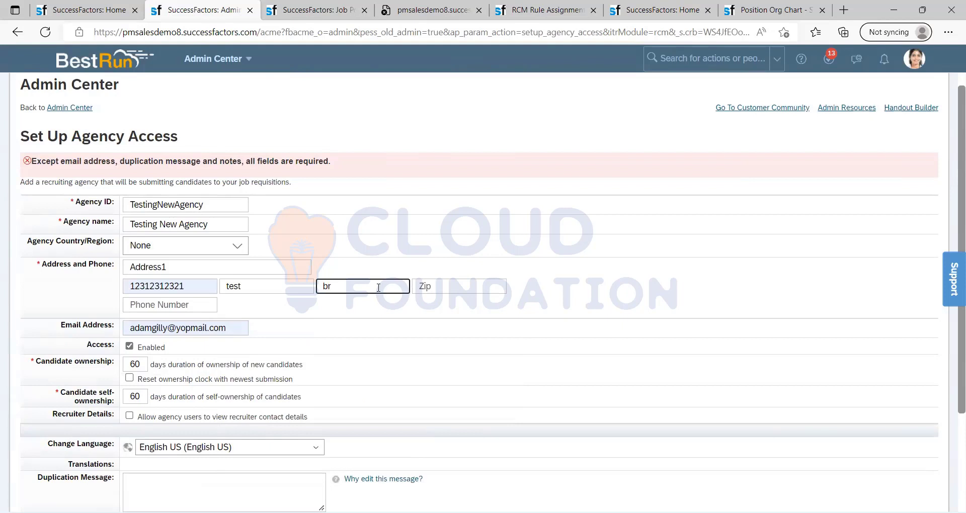
key(BackSpace)
key(BackSpace)
text(test)
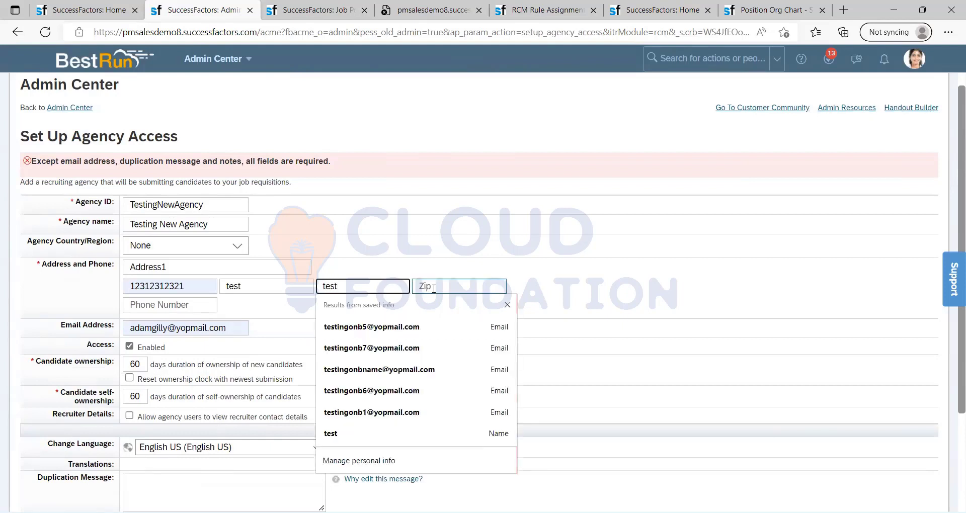
Fill in the zip code of the new agency's address and try to save the agency.
click(433, 289)
text(3423423423423)
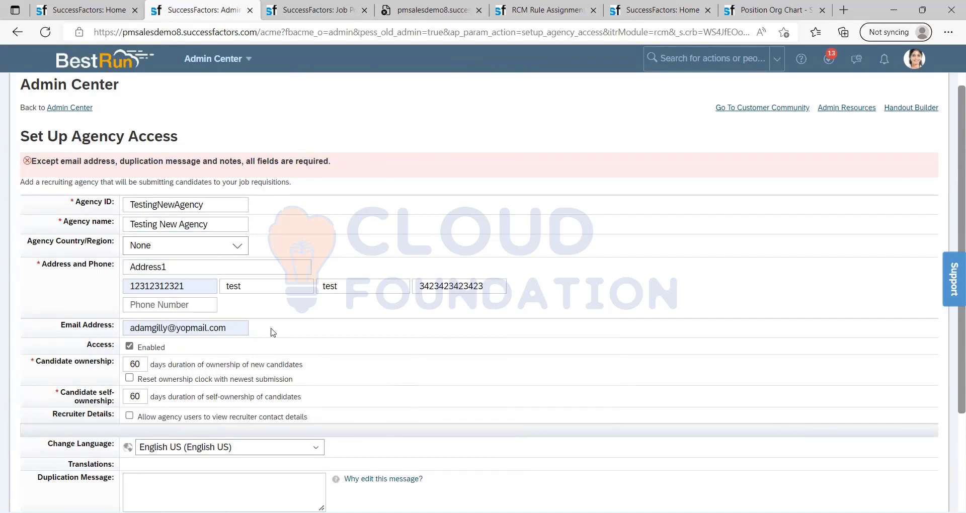
scroll(292, 327, down, 3)
click(139, 486)
Select Brazil (BR) as the agency country/region for Testing New Agency.
click(238, 272)
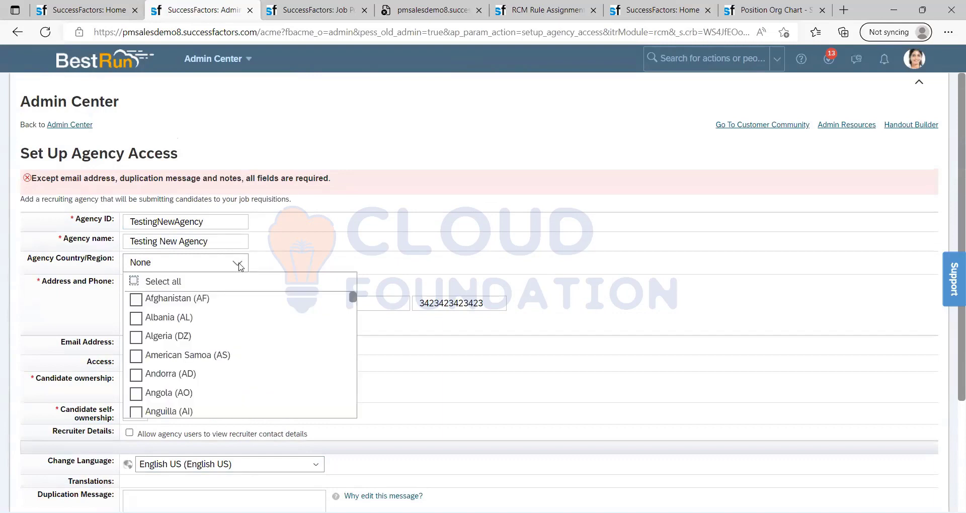
scroll(169, 354, down, 1)
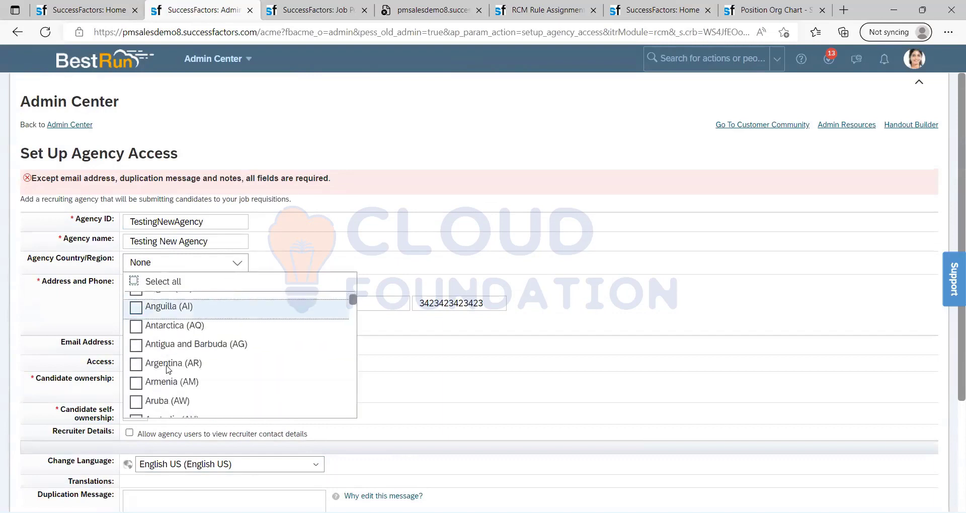
scroll(168, 370, down, 5)
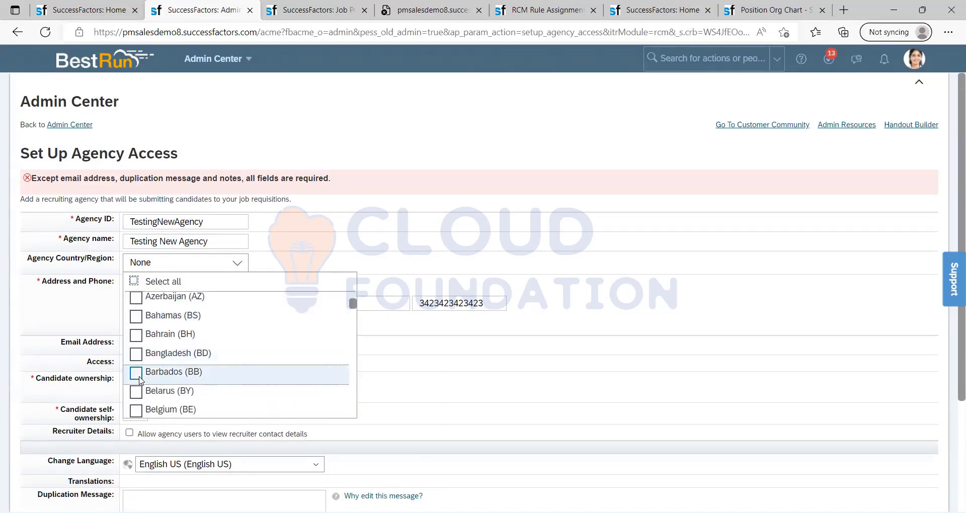
scroll(141, 380, down, 5)
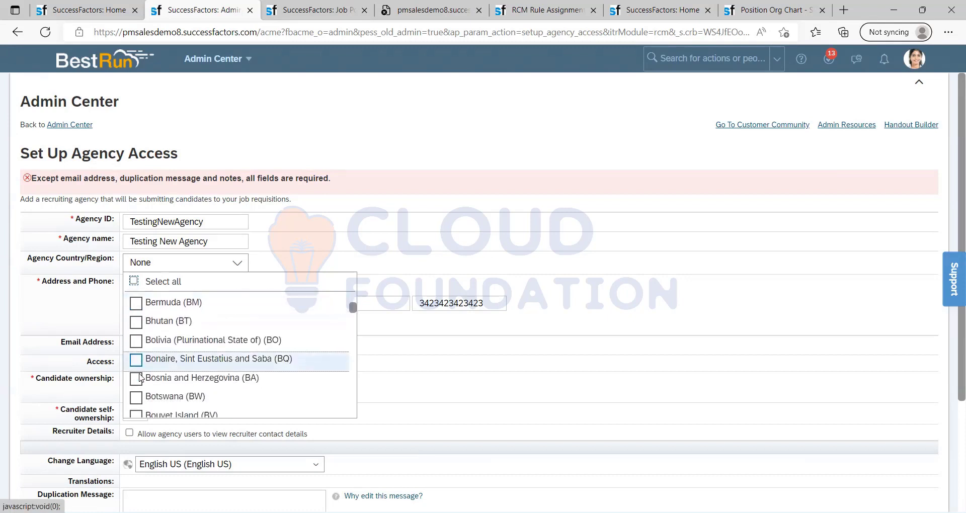
scroll(140, 378, down, 3)
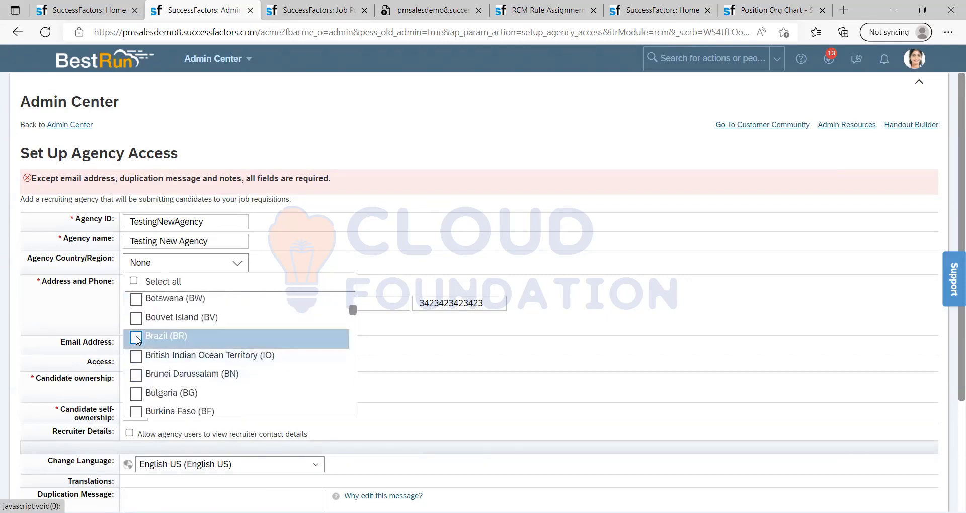
click(136, 337)
scroll(342, 258, down, 1)
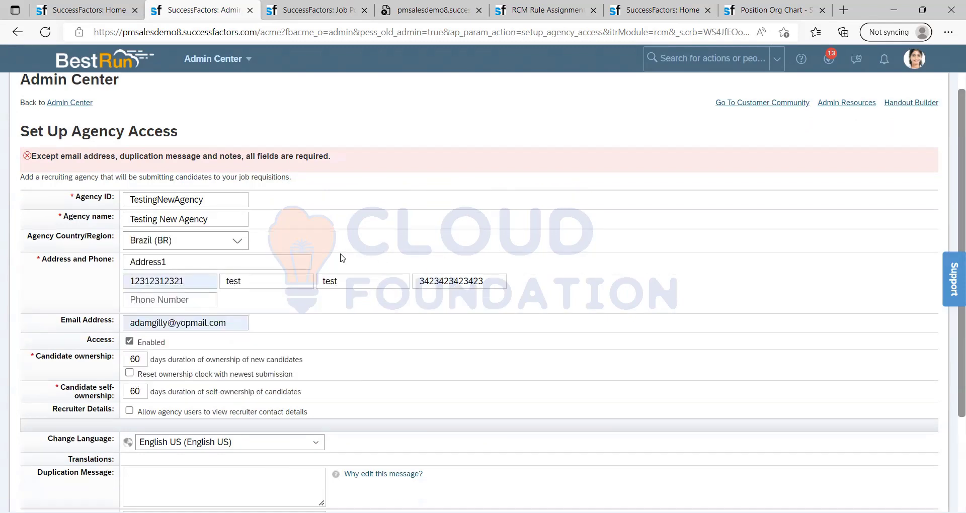
Enter test as the duplication message and try to save the new agency.
scroll(342, 258, down, 3)
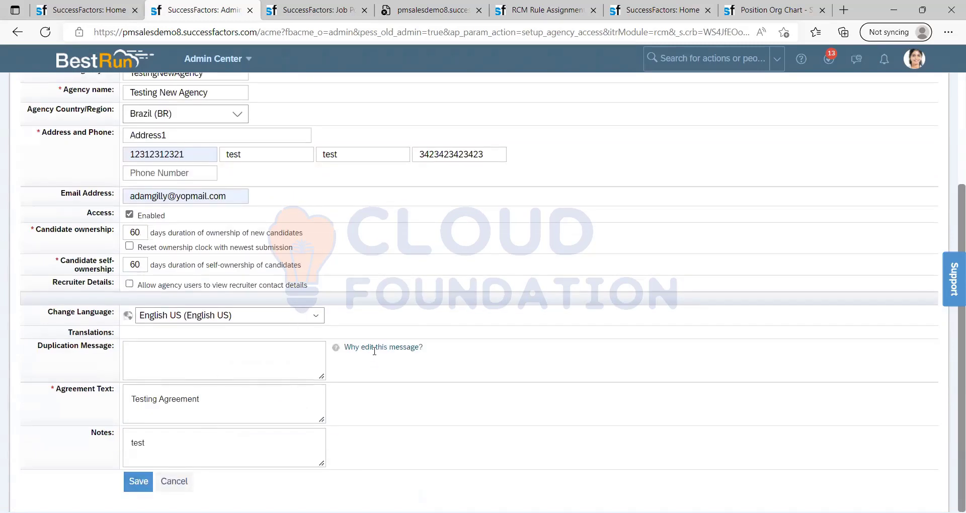
click(201, 367)
text(test)
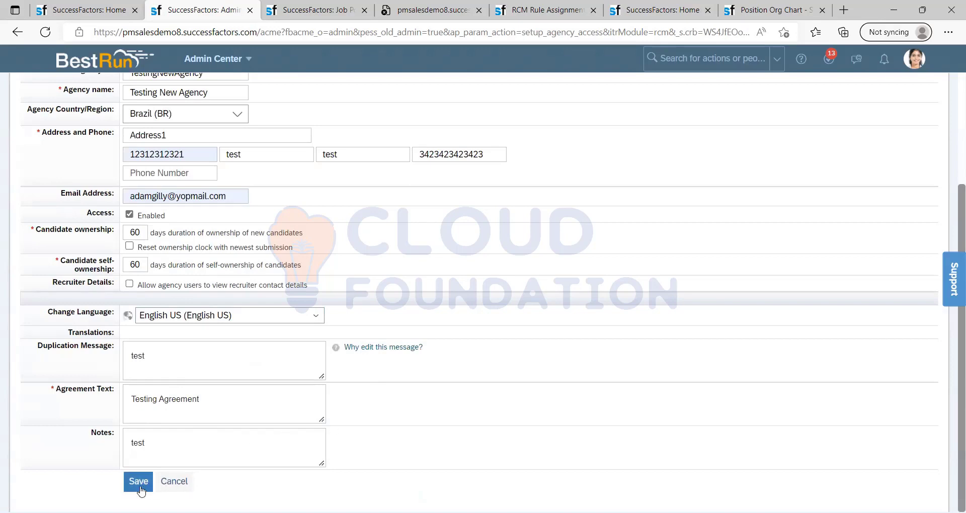
click(138, 481)
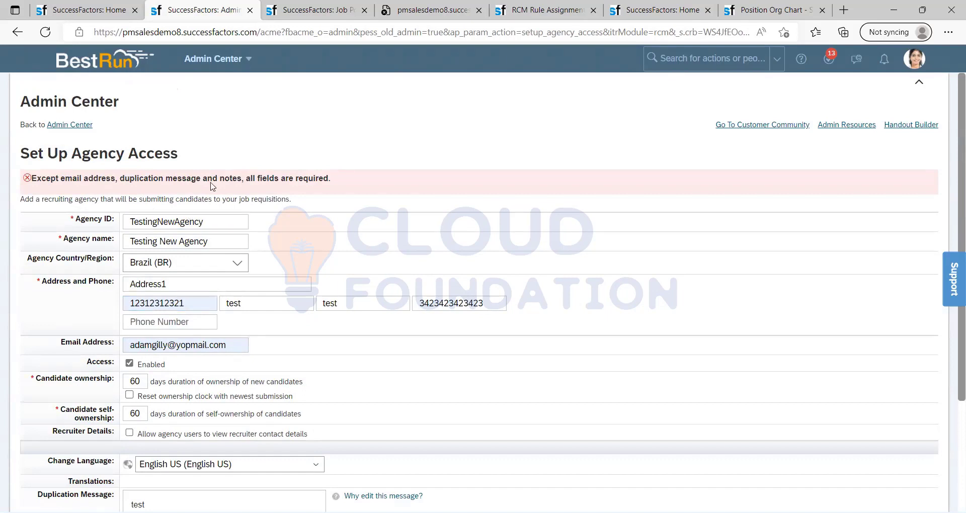
Replace the duplication message with No Dupplication and try again to save the new agency.
scroll(271, 318, down, 3)
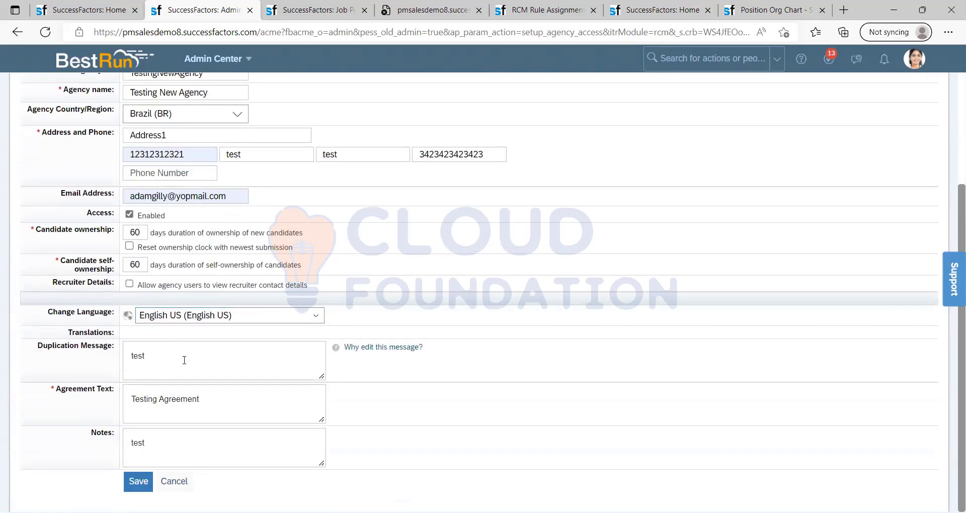
click(186, 360)
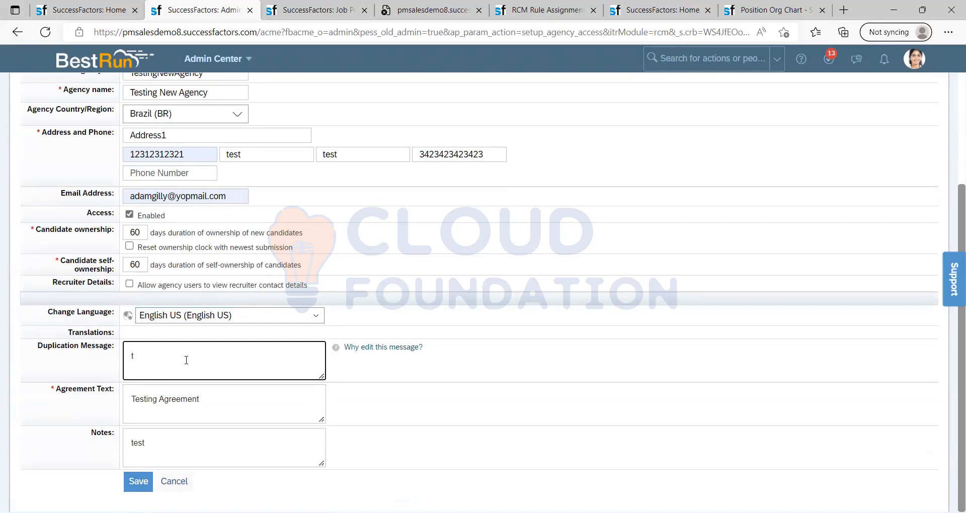
text(No Dupol)
text(ia)
text(cation)
click(253, 409)
click(430, 388)
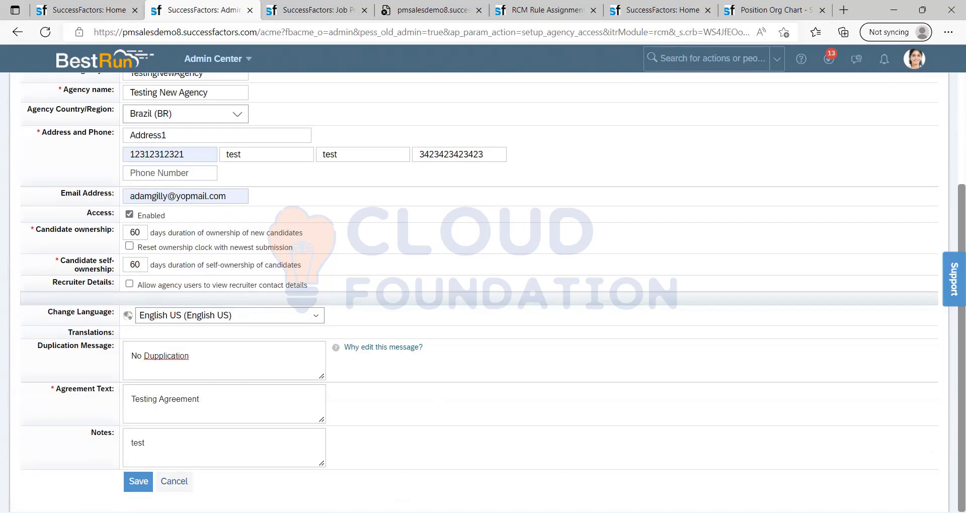
click(139, 484)
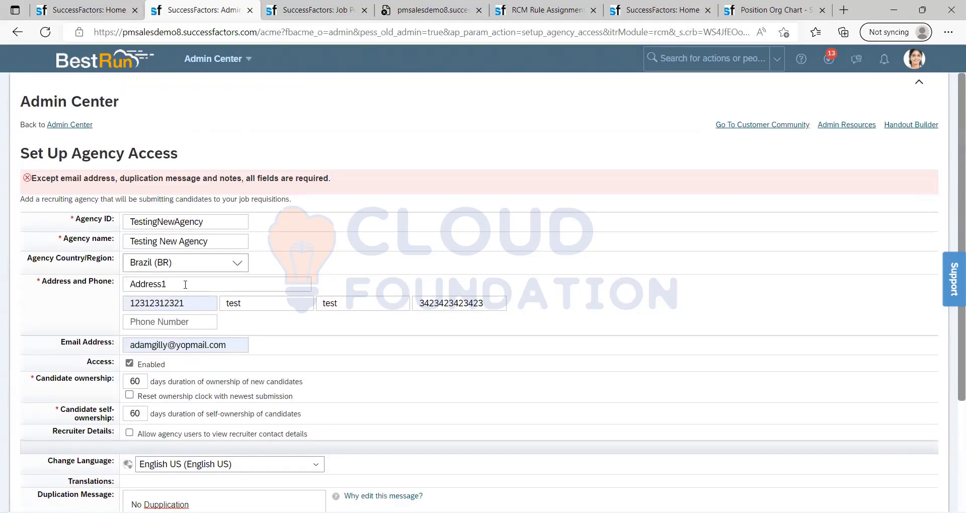
Return to the existing calibre agency and set its candidate ownership and self-ownership durations to 90 days each.
scroll(81, 206, down, 3)
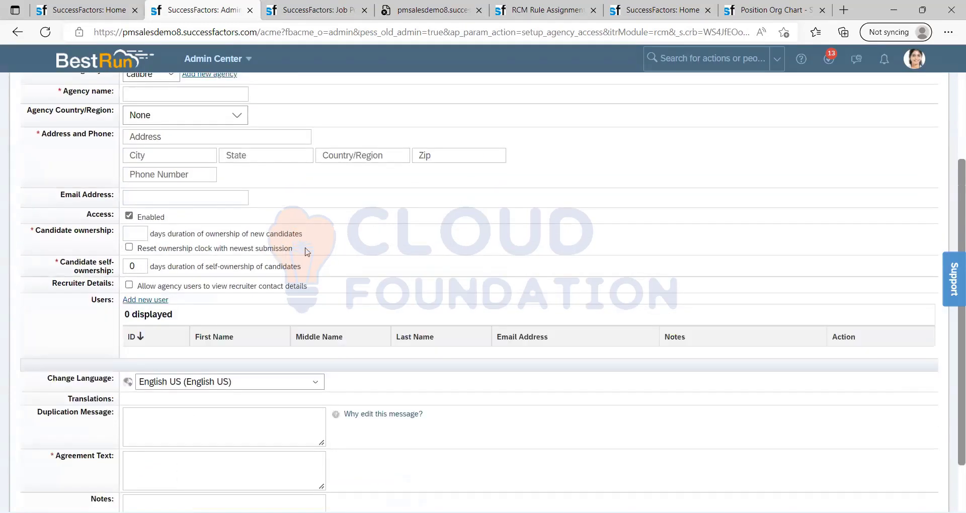
scroll(276, 317, up, 3)
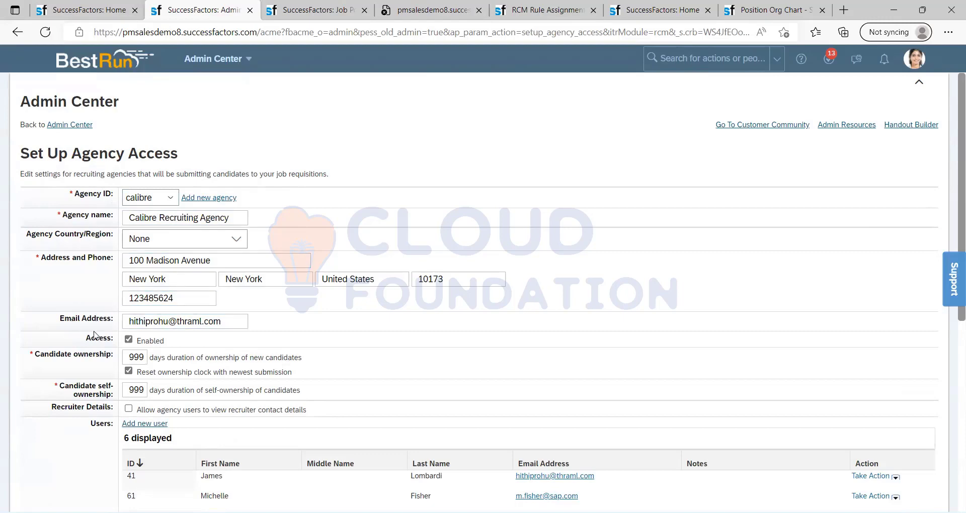
scroll(94, 335, down, 1)
double_click(142, 292)
key(BackSpace)
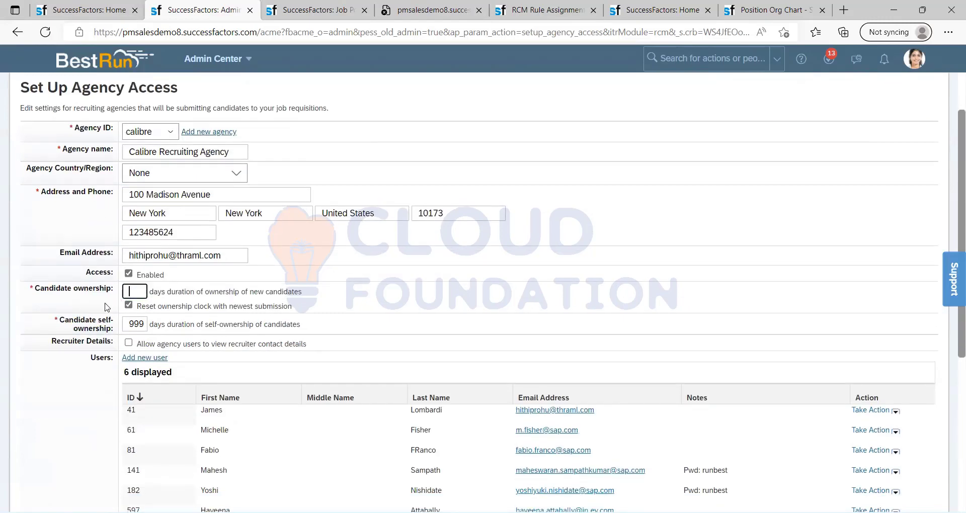
text(90)
double_click(143, 323)
text(9)
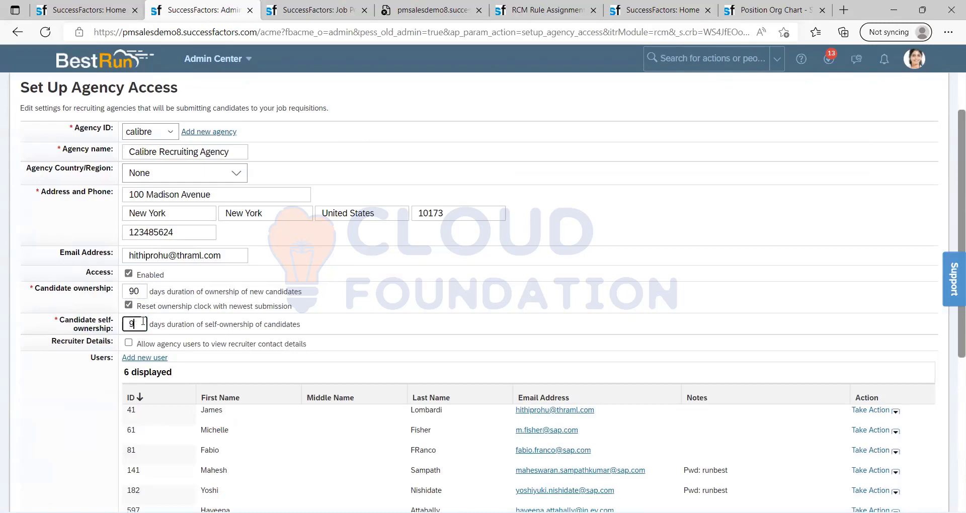
text(0)
click(293, 318)
Try to add a new user to the calibre agency with the first saved email address and a first name.
scroll(241, 324, down, 2)
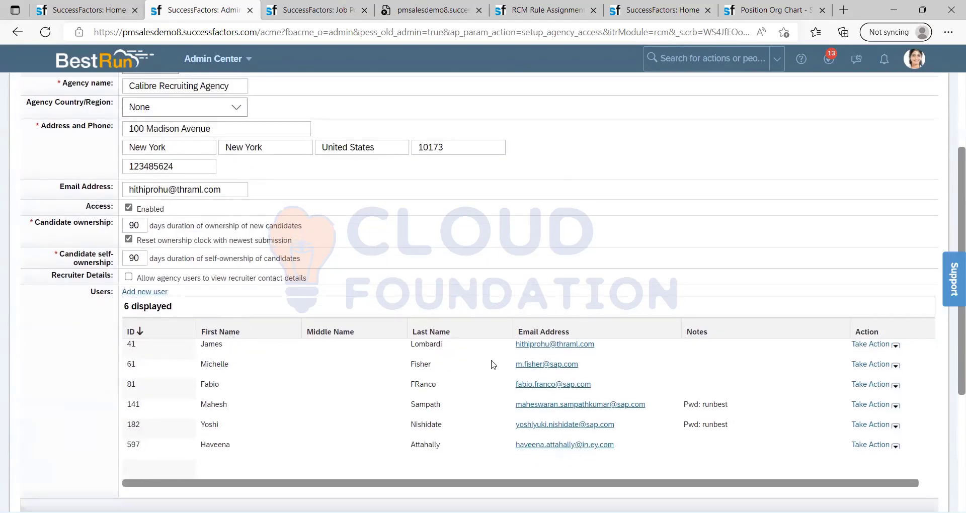
scroll(486, 373, down, 2)
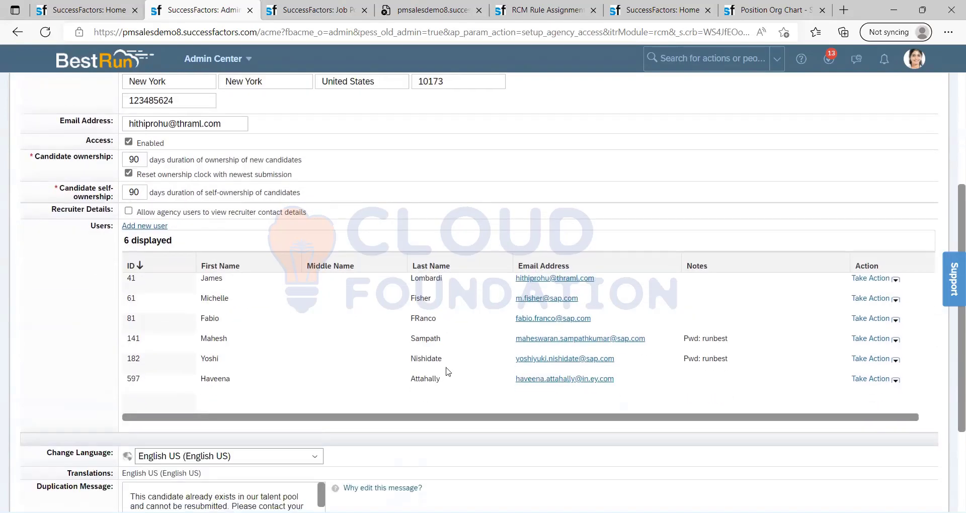
click(149, 231)
click(443, 236)
click(441, 237)
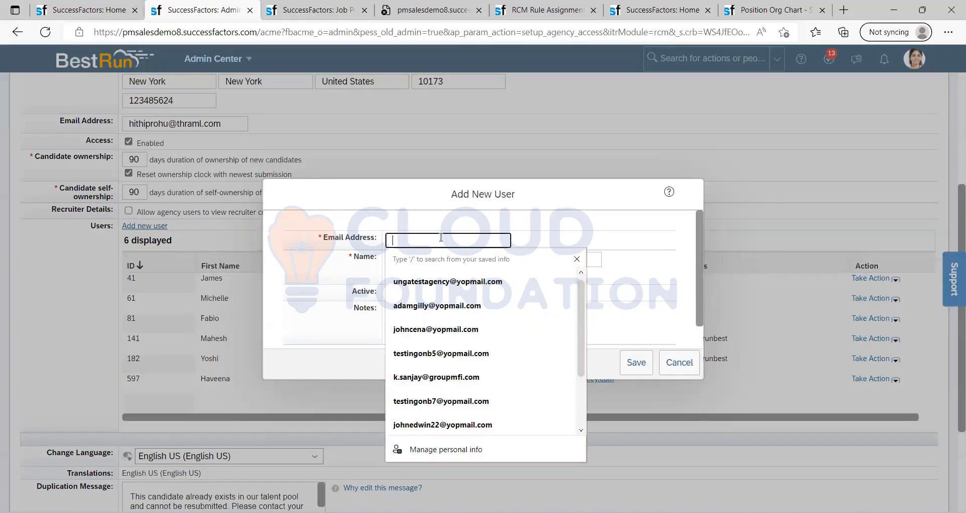
click(438, 281)
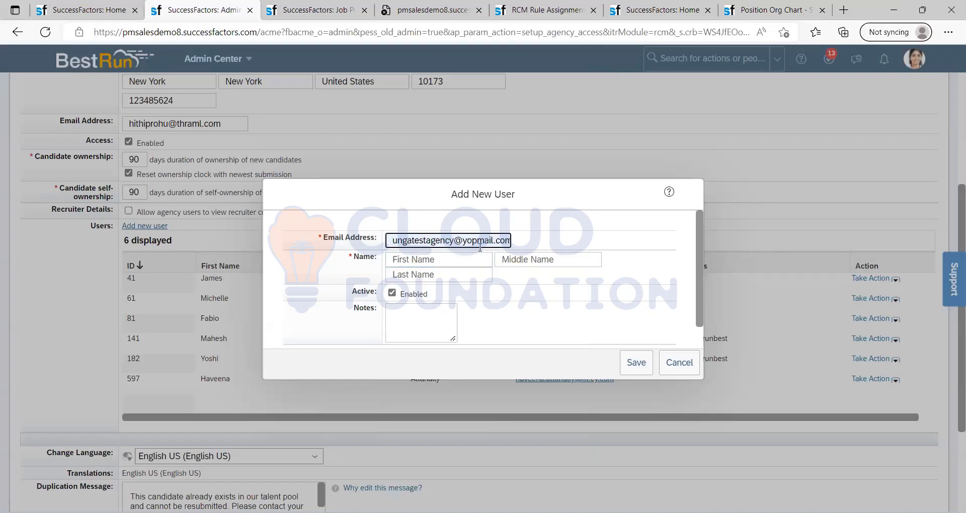
click(444, 256)
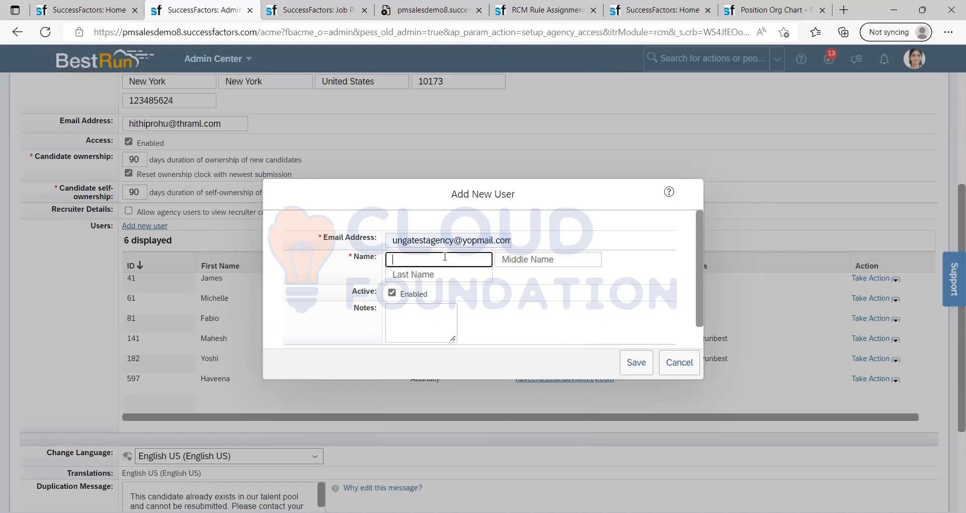
text(ADam)
click(609, 268)
click(640, 363)
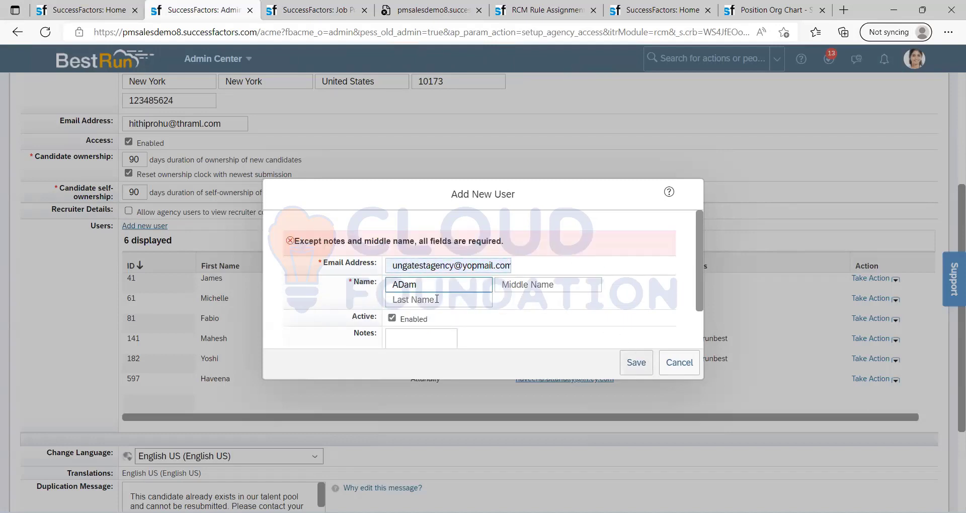
scroll(623, 227, down, 2)
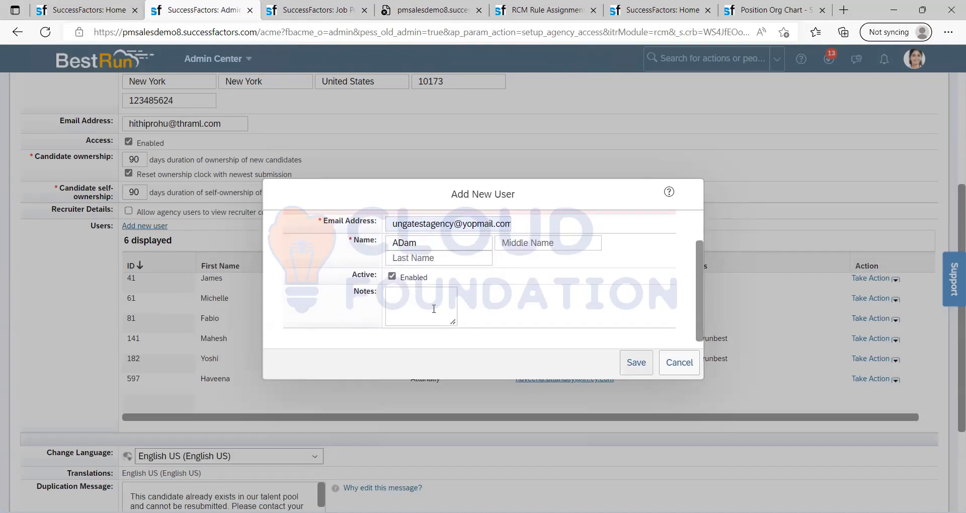
click(670, 363)
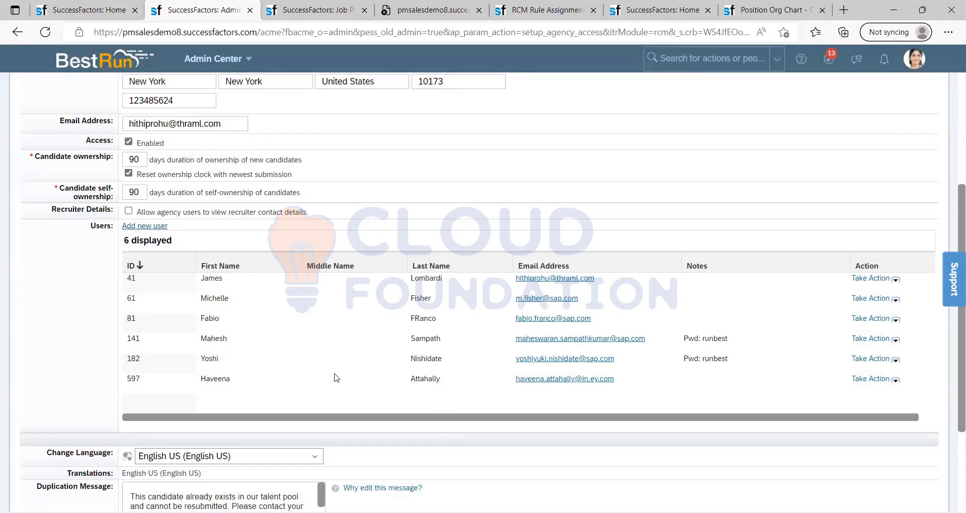
Examine the calibre agency's duplication message, agreement text and notes.
scroll(310, 370, up, 3)
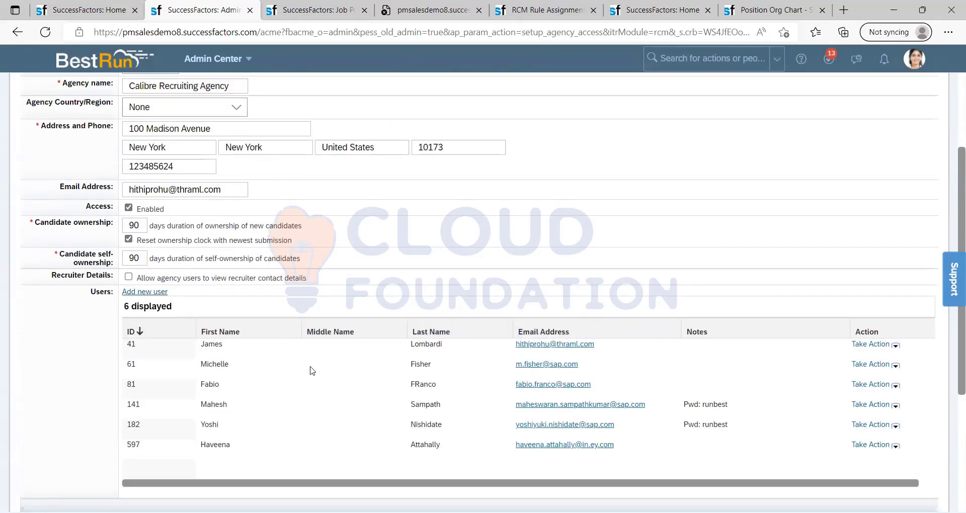
scroll(280, 390, down, 5)
scroll(148, 386, down, 1)
drag(132, 393, 199, 413)
click(199, 411)
drag(145, 392, 179, 399)
click(157, 398)
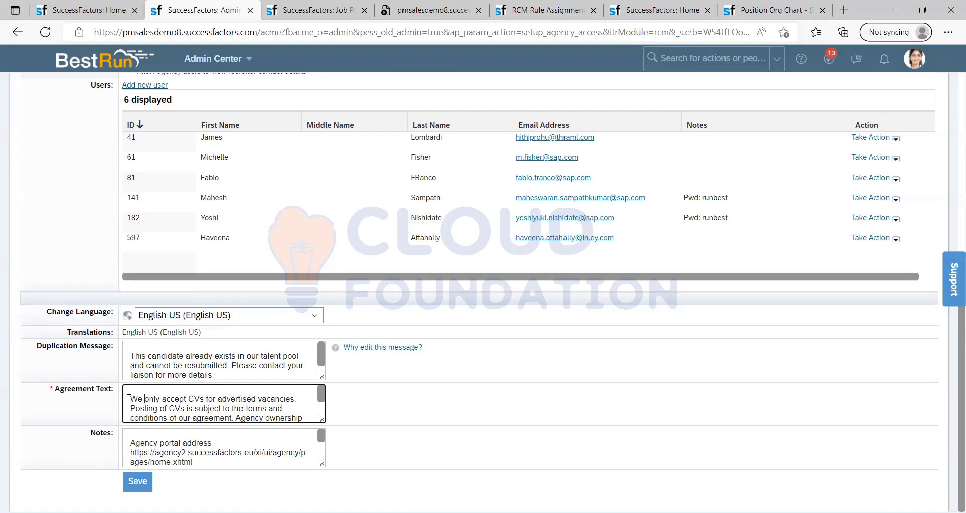
drag(130, 398, 236, 418)
click(210, 455)
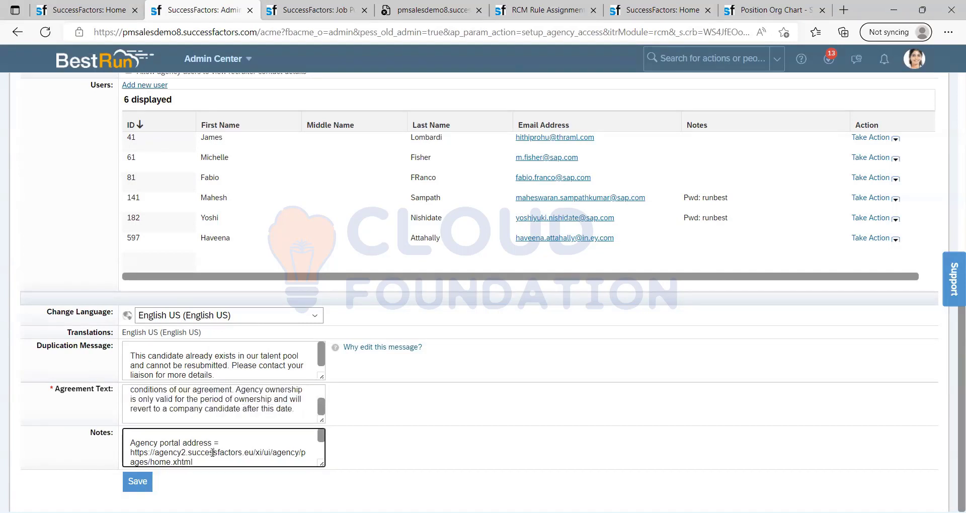
drag(205, 456, 131, 442)
click(450, 414)
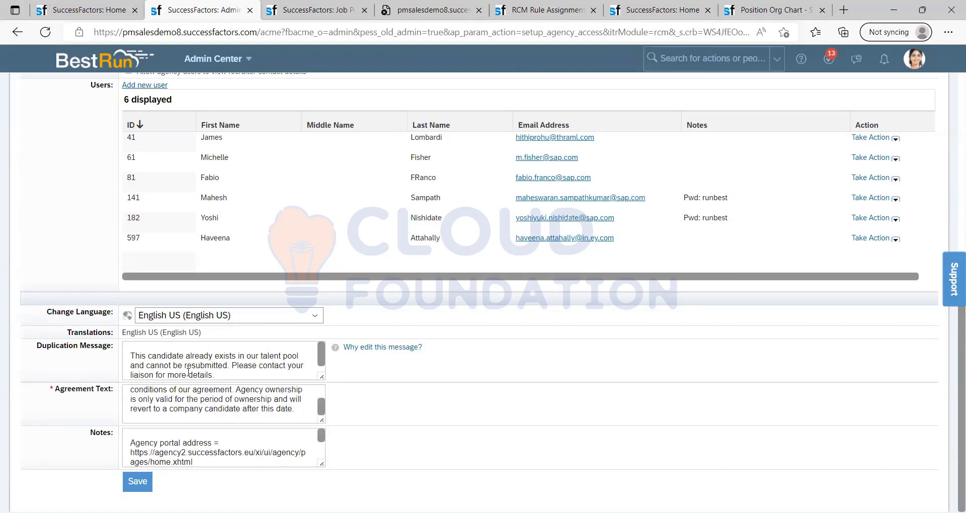
scroll(177, 349, up, 6)
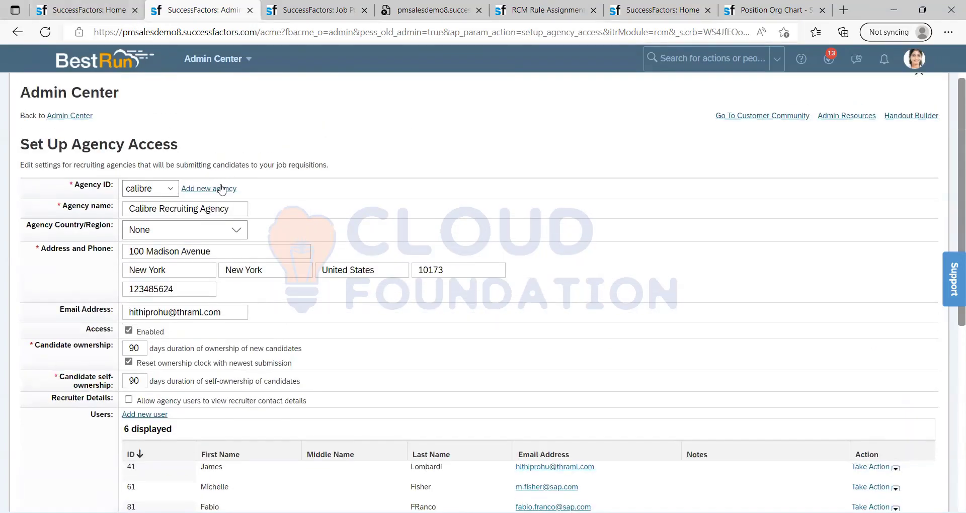
Review the calibre agency's ownership and user settings, then check the Agency ID choices and keep calibre selected.
scroll(260, 215, down, 3)
scroll(259, 215, down, 3)
scroll(259, 215, up, 4)
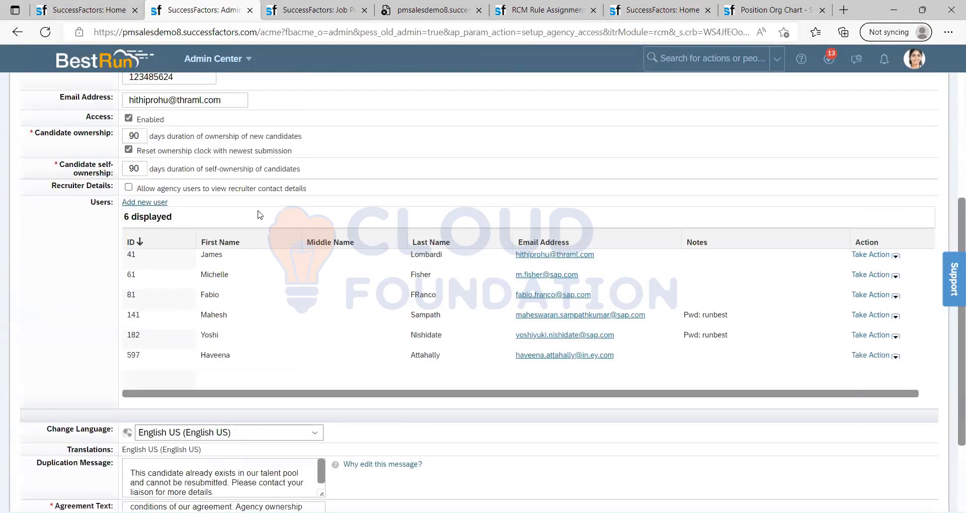
scroll(285, 213, down, 3)
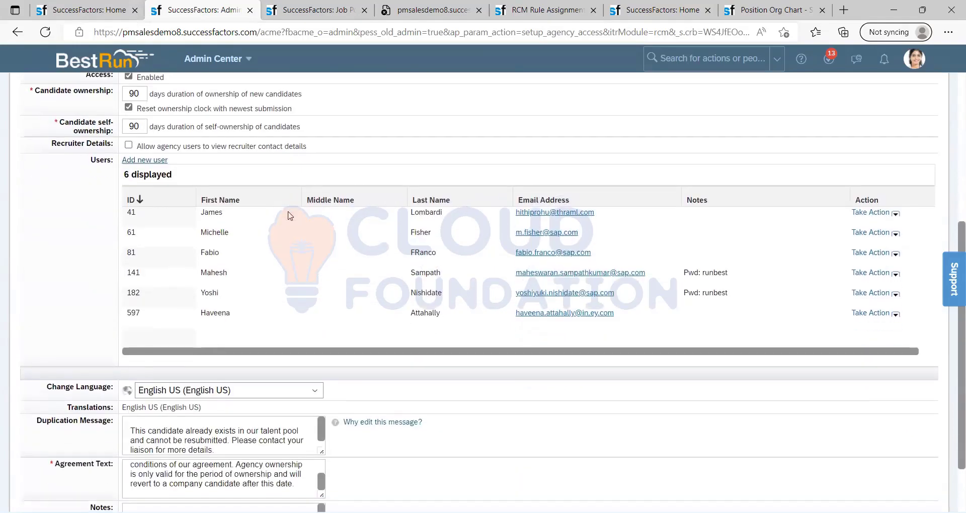
scroll(290, 216, up, 4)
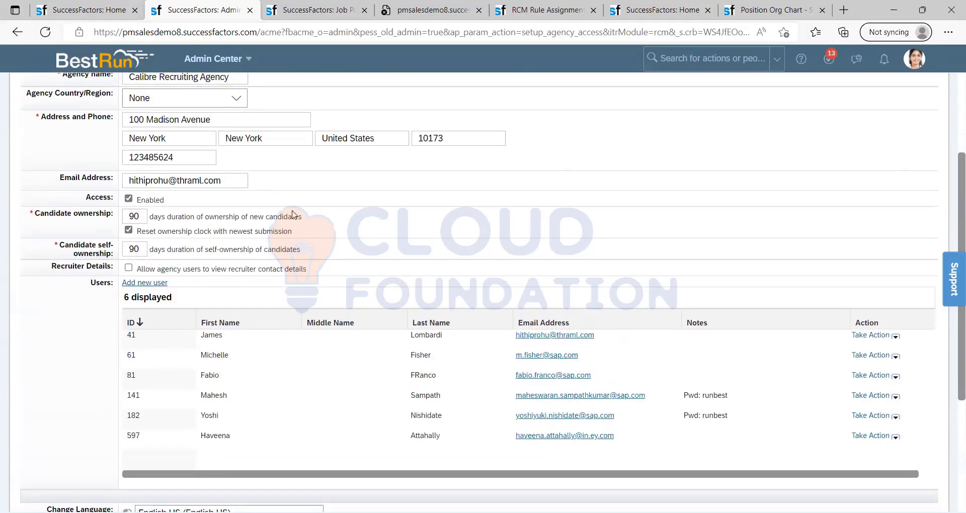
scroll(294, 215, up, 2)
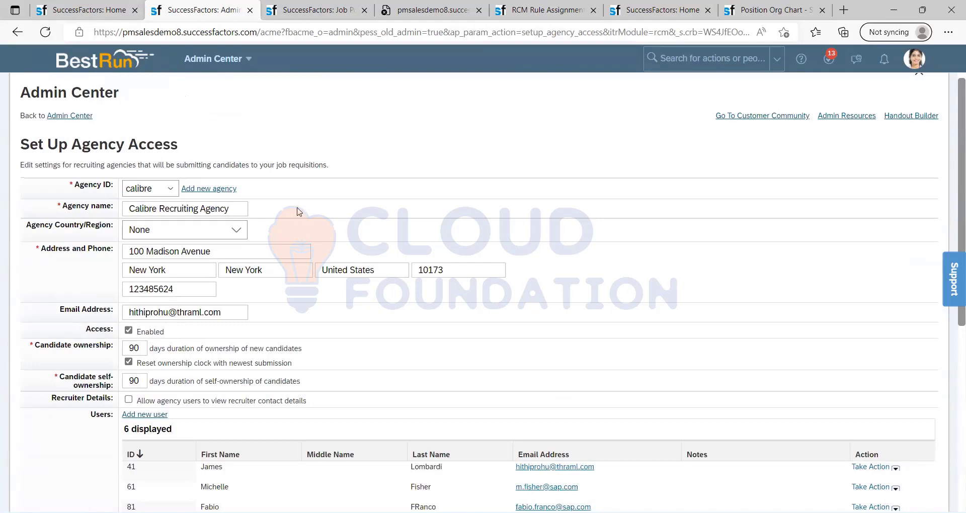
click(137, 192)
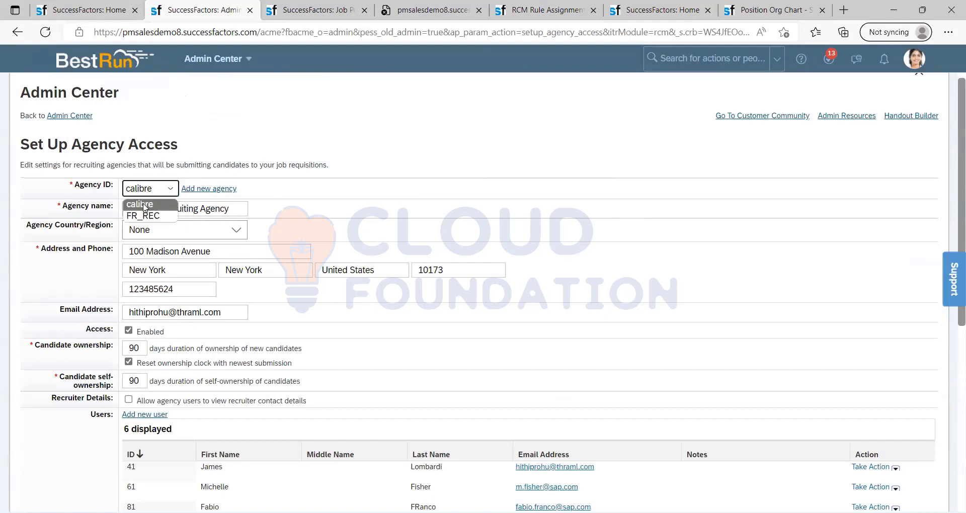
click(144, 205)
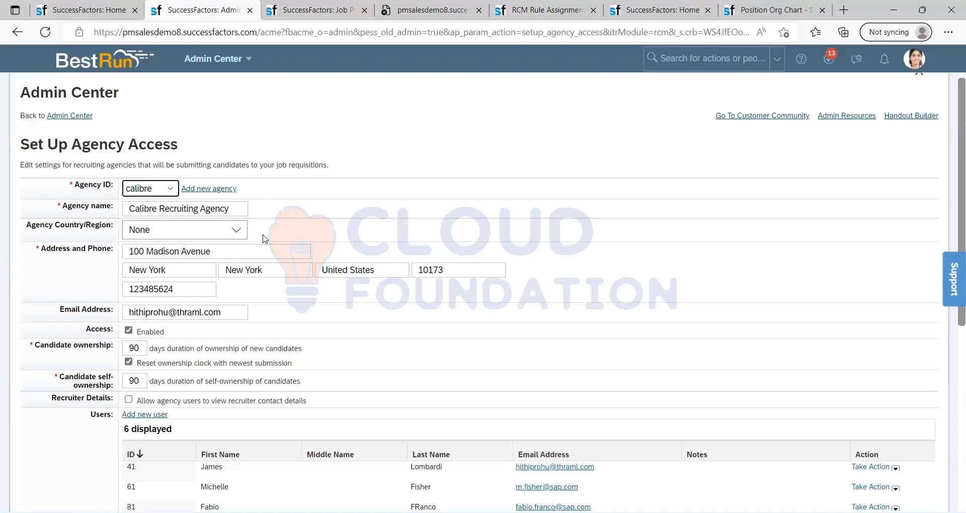
Examine the calibre agency's contact details, candidate ownership durations, user list and message texts.
scroll(322, 215, down, 7)
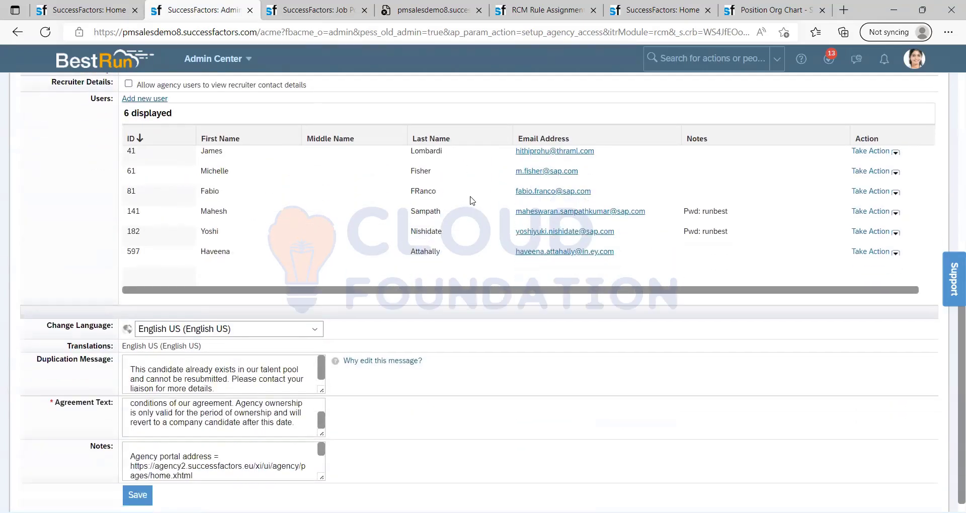
scroll(423, 267, up, 3)
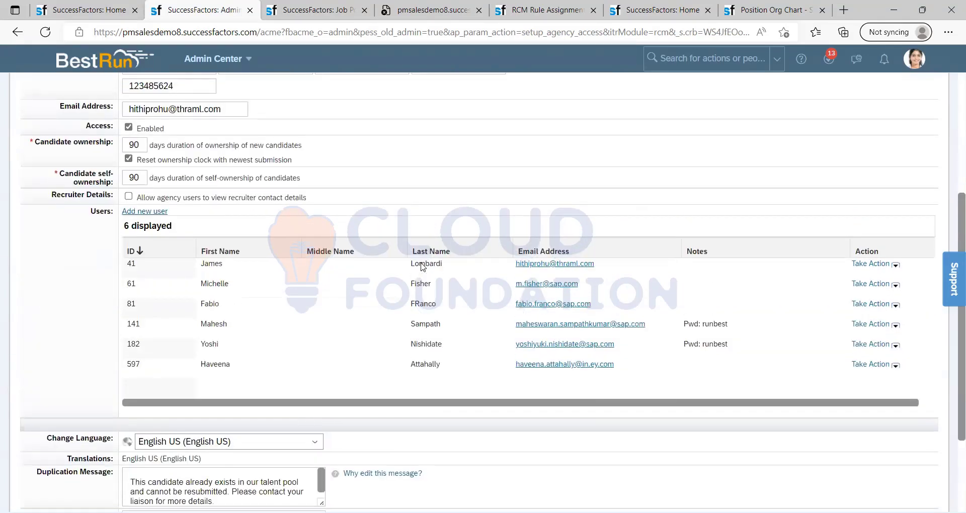
scroll(422, 263, up, 5)
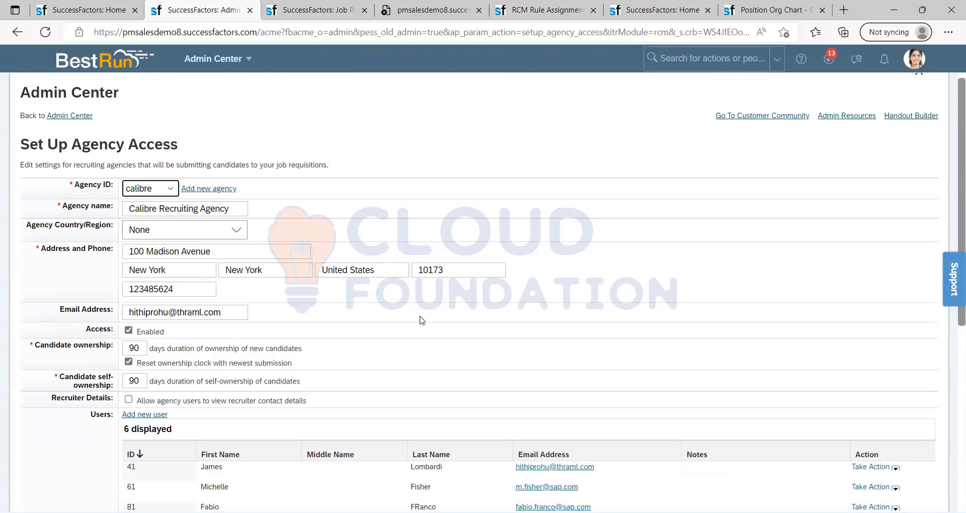
scroll(422, 321, down, 1)
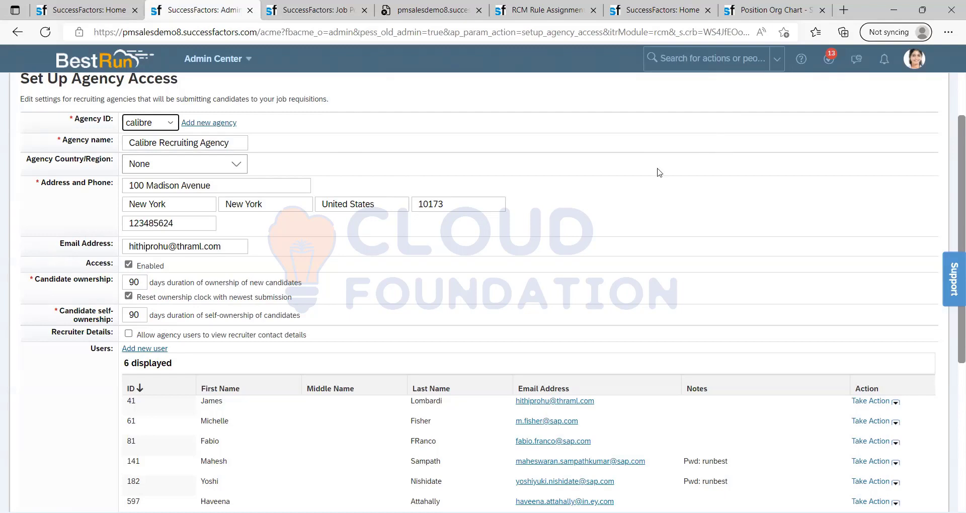
scroll(431, 240, down, 2)
scroll(430, 240, down, 1)
scroll(338, 306, up, 4)
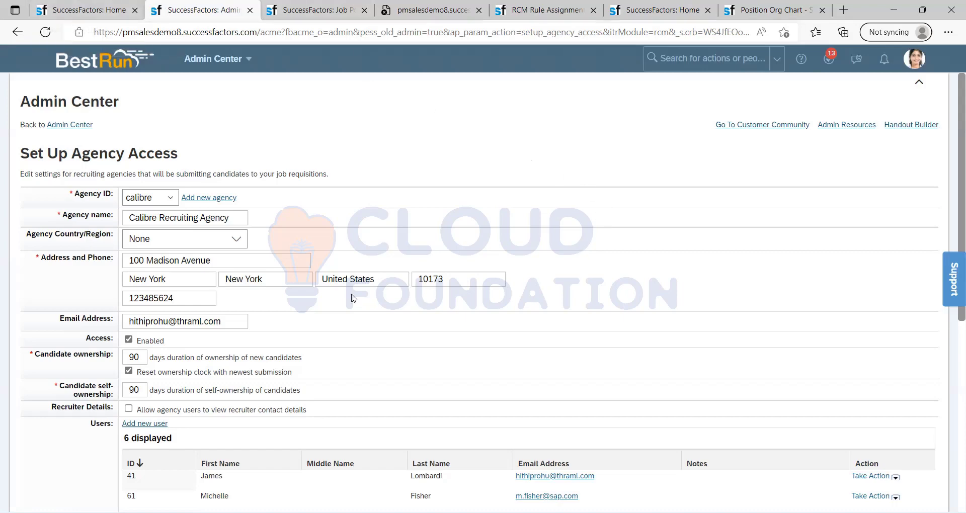
click(179, 216)
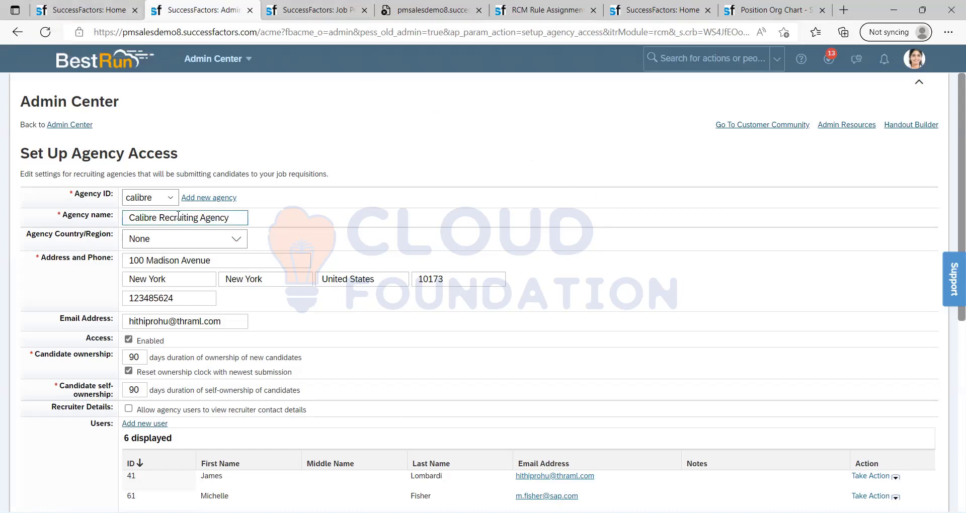
double_click(92, 157)
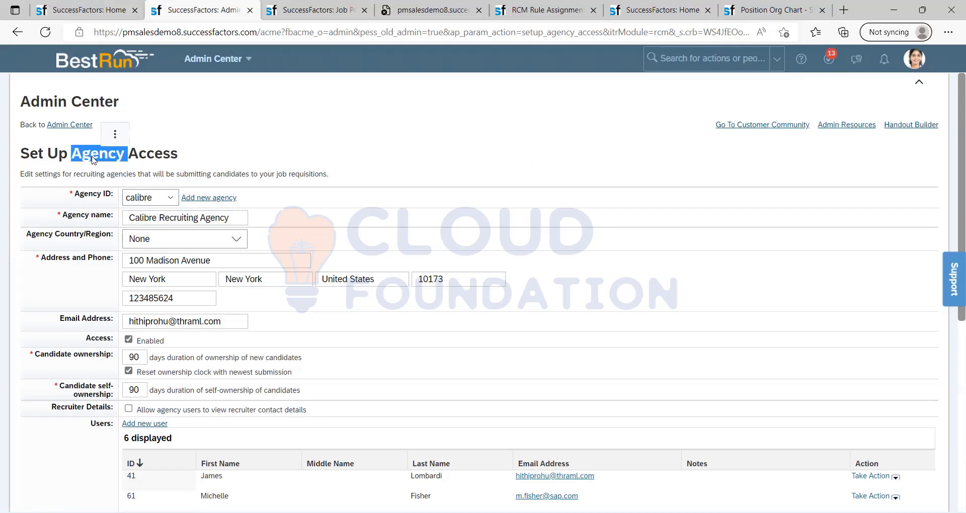
click(204, 161)
double_click(89, 156)
click(217, 151)
double_click(87, 156)
click(128, 154)
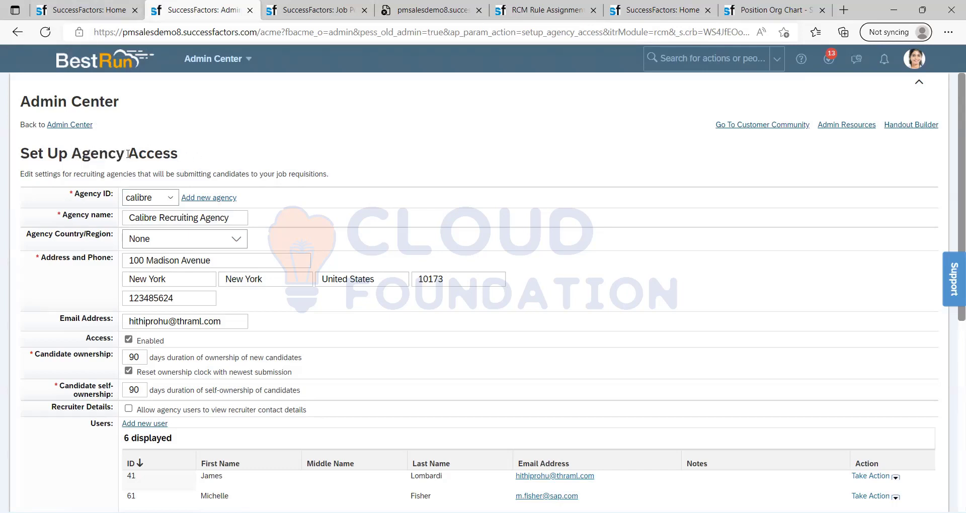
double_click(99, 154)
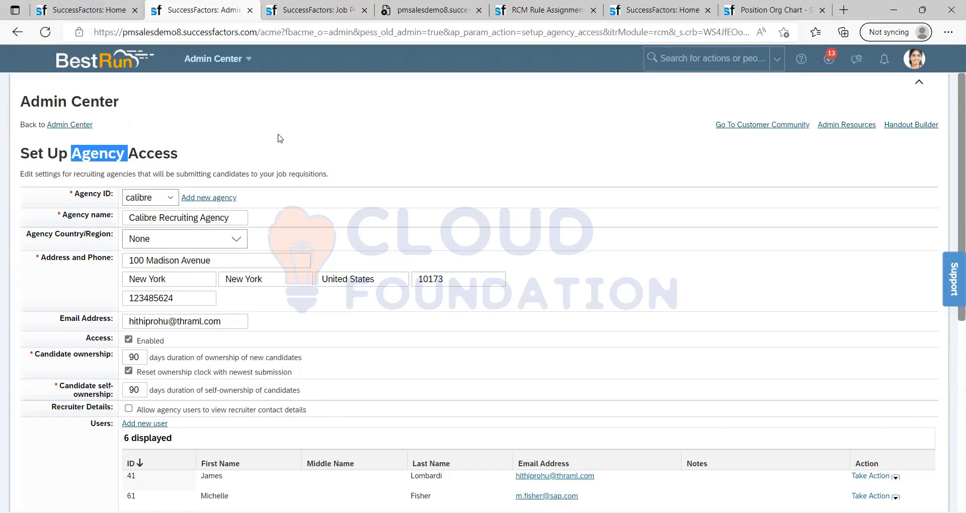
Read the calibre agency's agreement text from its beginning and select the whole text.
scroll(377, 212, down, 5)
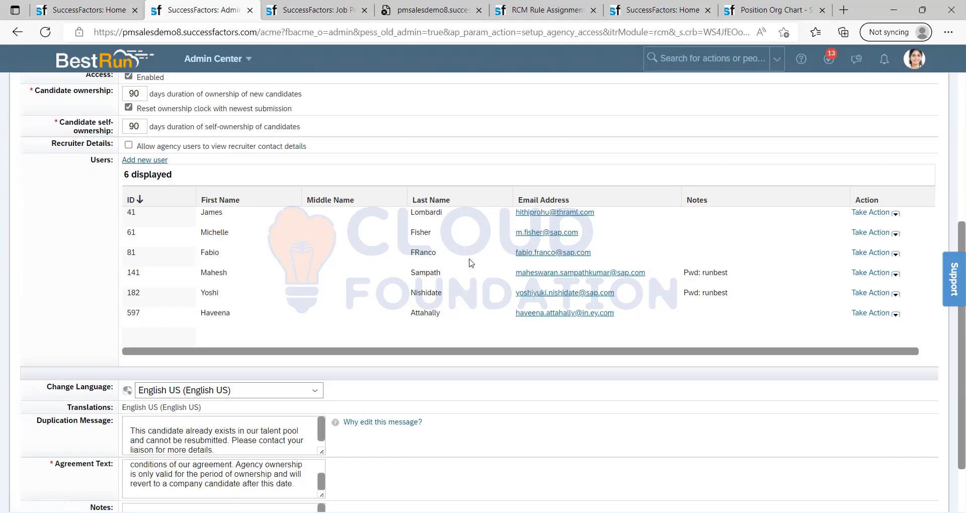
scroll(472, 263, up, 3)
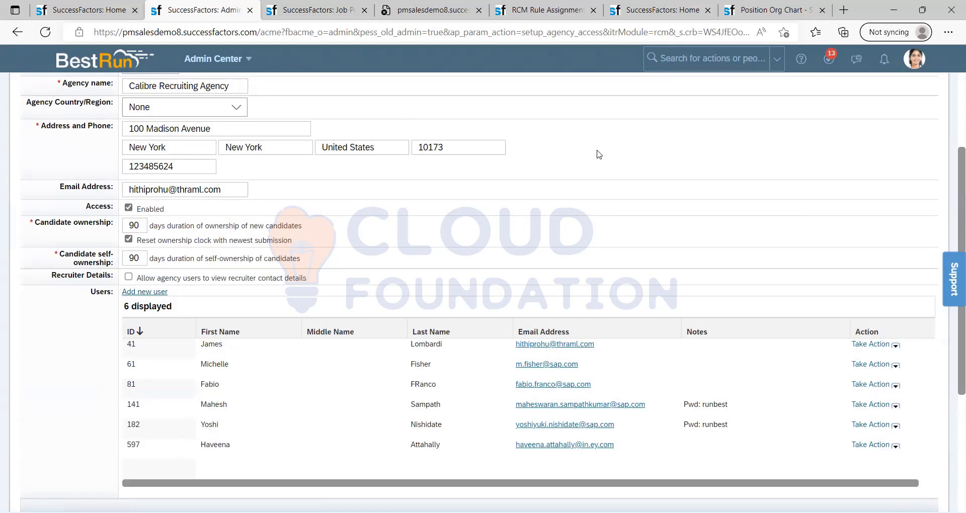
scroll(447, 374, down, 4)
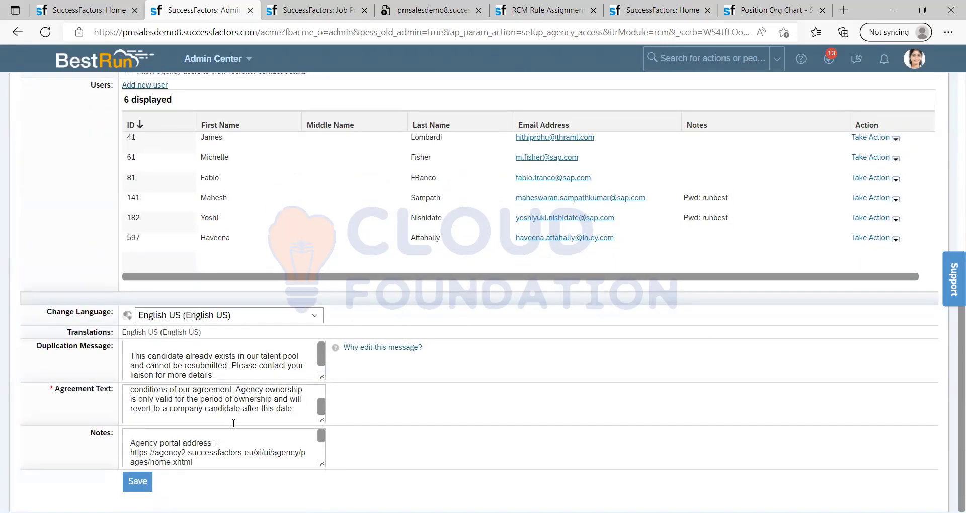
click(138, 396)
scroll(137, 396, up, 3)
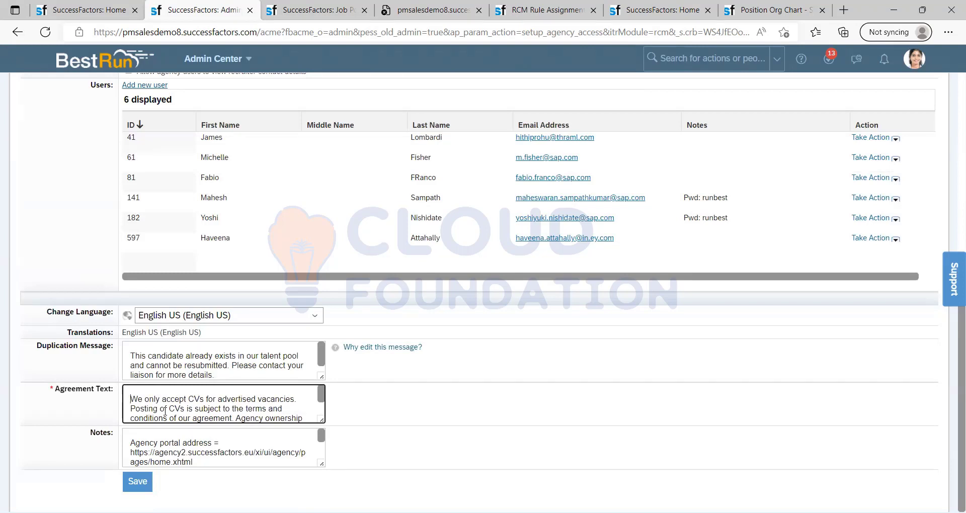
key(Right)
key(Right)
key(Right)
key(Down)
key(Down)
key(Down)
key(ctrl+Home)
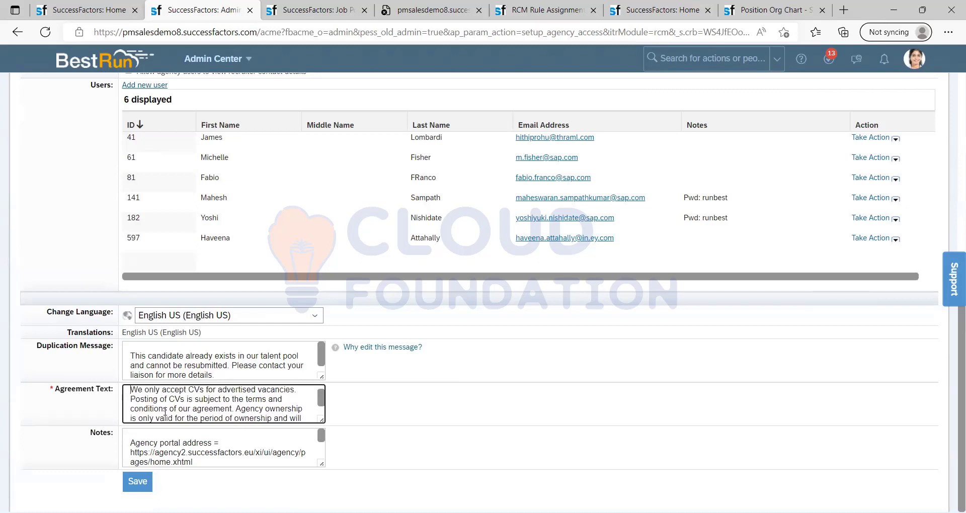
key(ctrl+a)
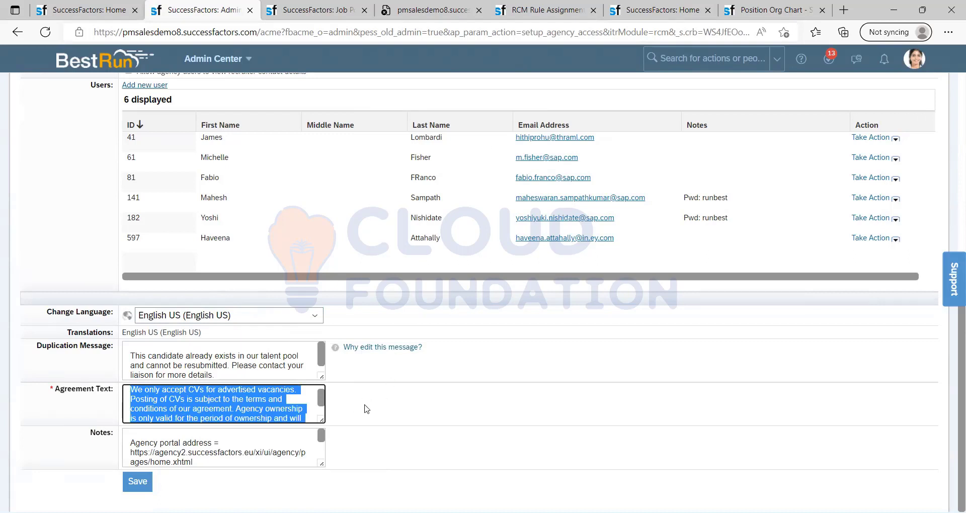
scroll(366, 409, up, 1)
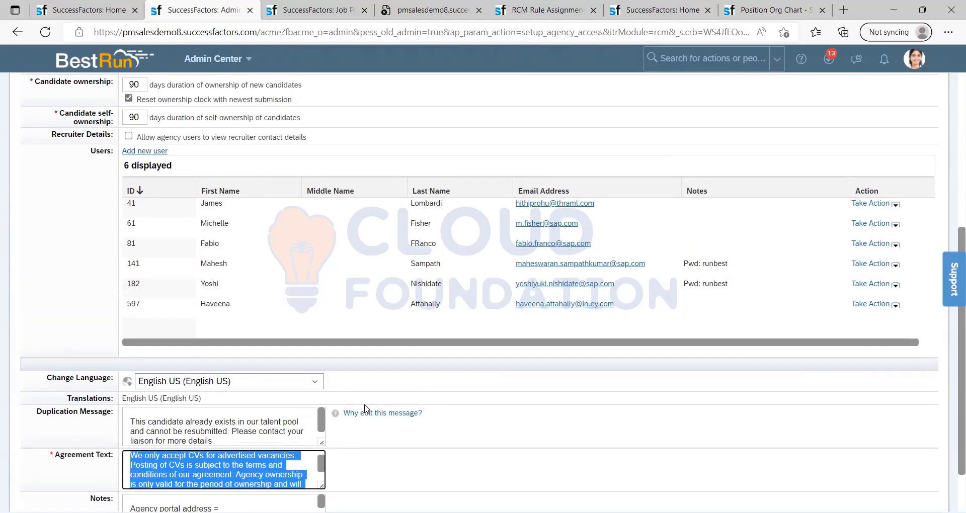
scroll(365, 409, up, 1)
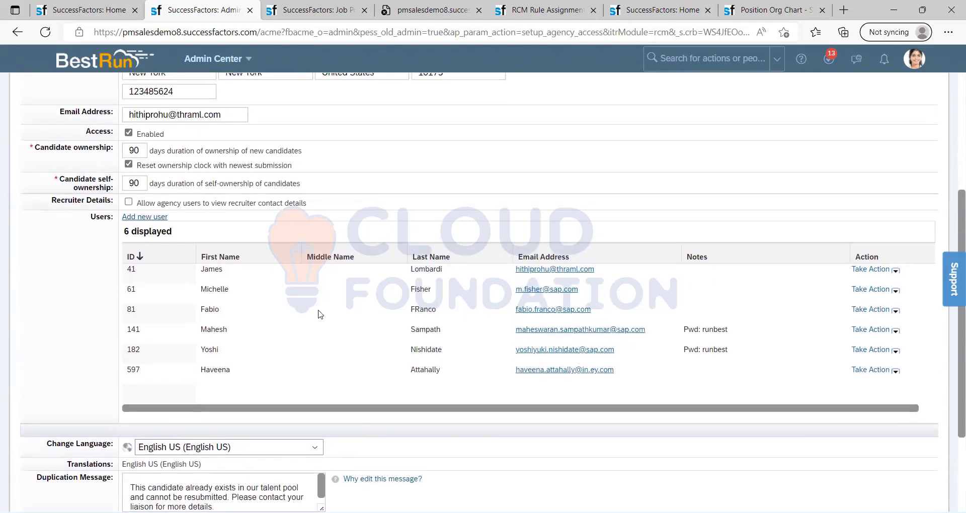
scroll(320, 302, up, 3)
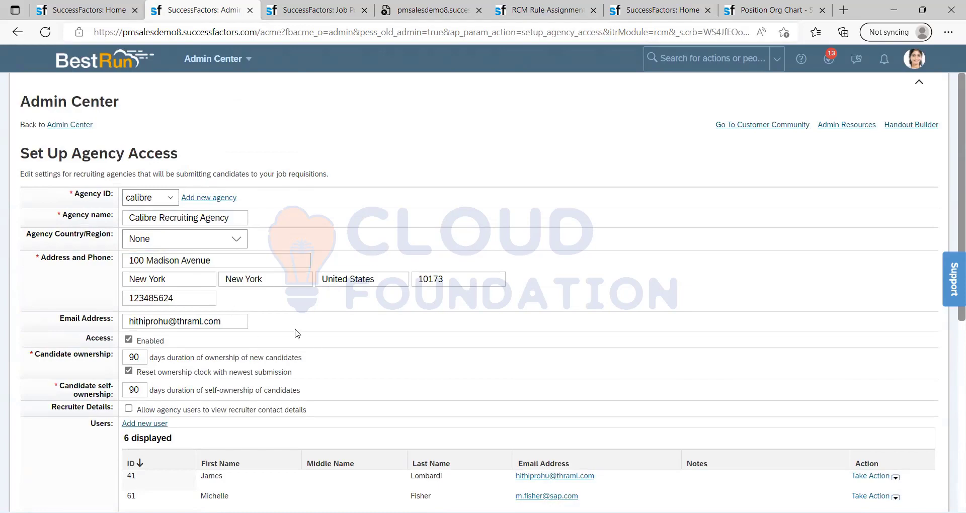
scroll(483, 265, down, 5)
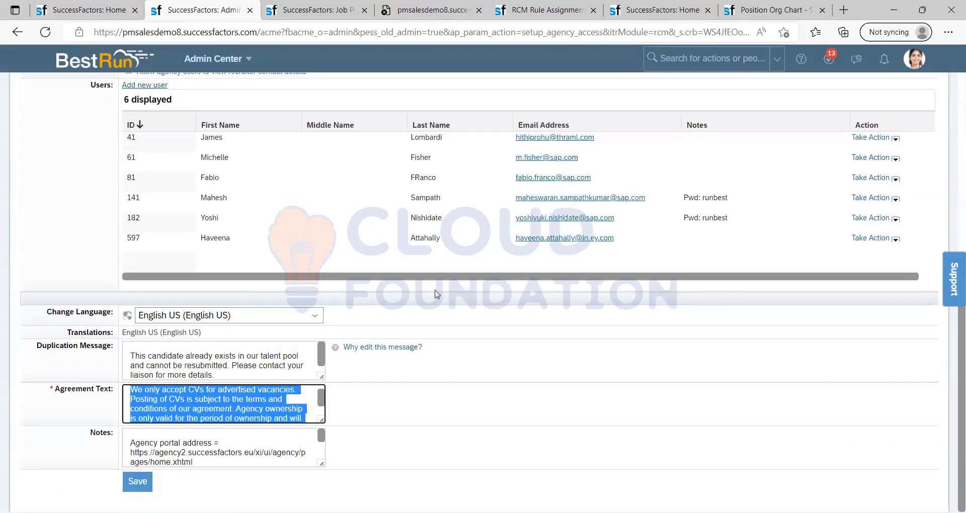
scroll(436, 294, up, 4)
scroll(436, 294, up, 1)
scroll(438, 294, down, 5)
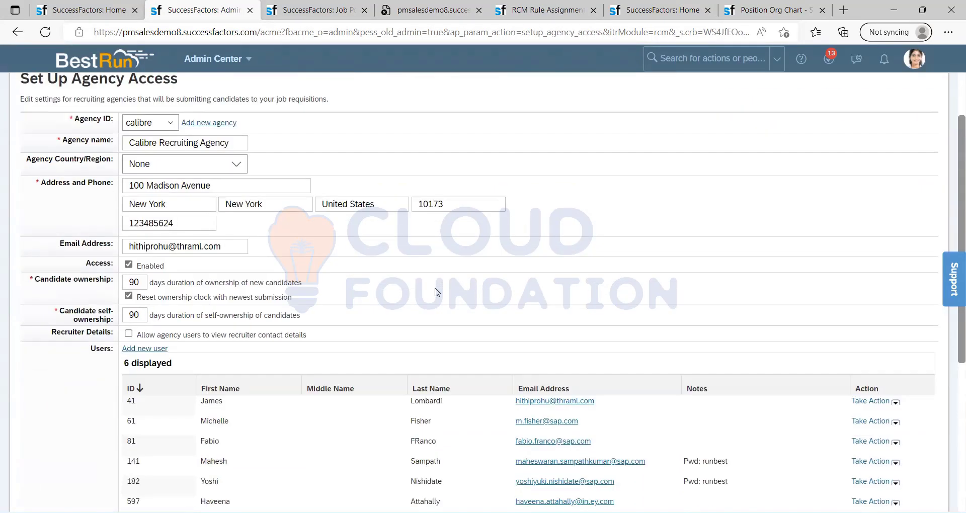
scroll(437, 293, down, 1)
scroll(437, 293, up, 3)
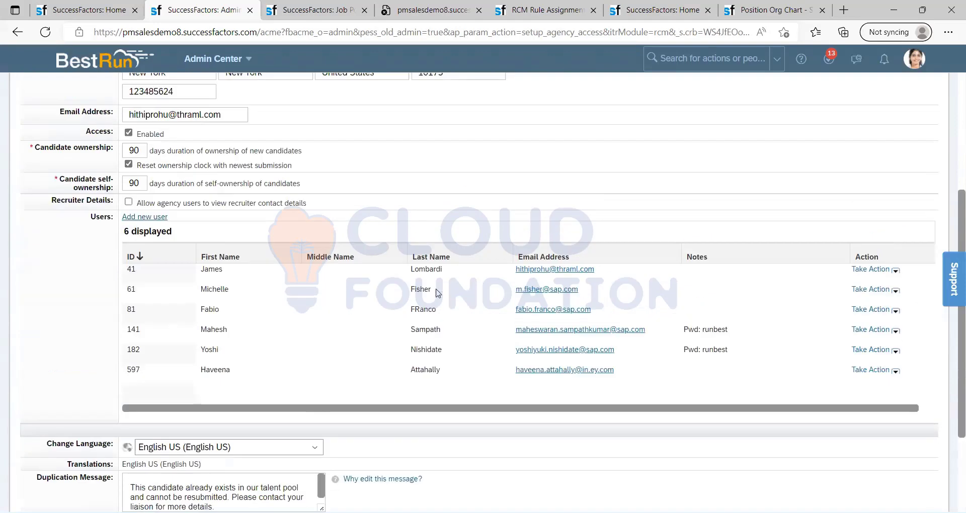
scroll(437, 293, up, 5)
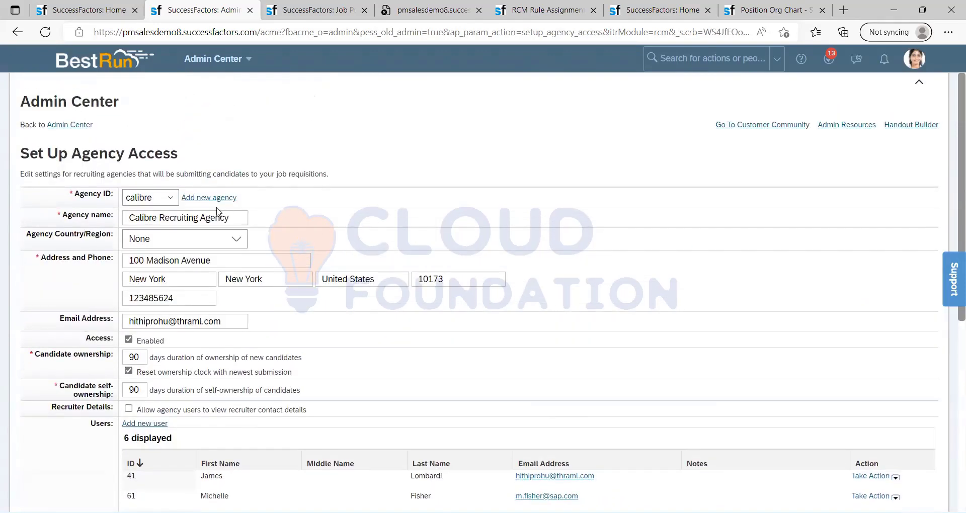
scroll(256, 325, down, 3)
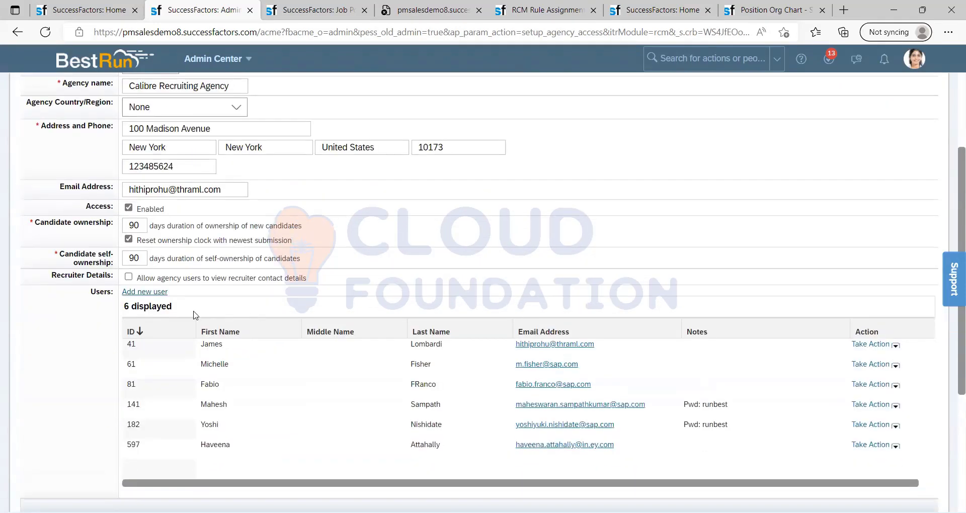
Open the form for adding a new user to the calibre agency and close it without entering anything.
click(144, 293)
click(676, 364)
scroll(265, 212, up, 3)
scroll(328, 341, down, 6)
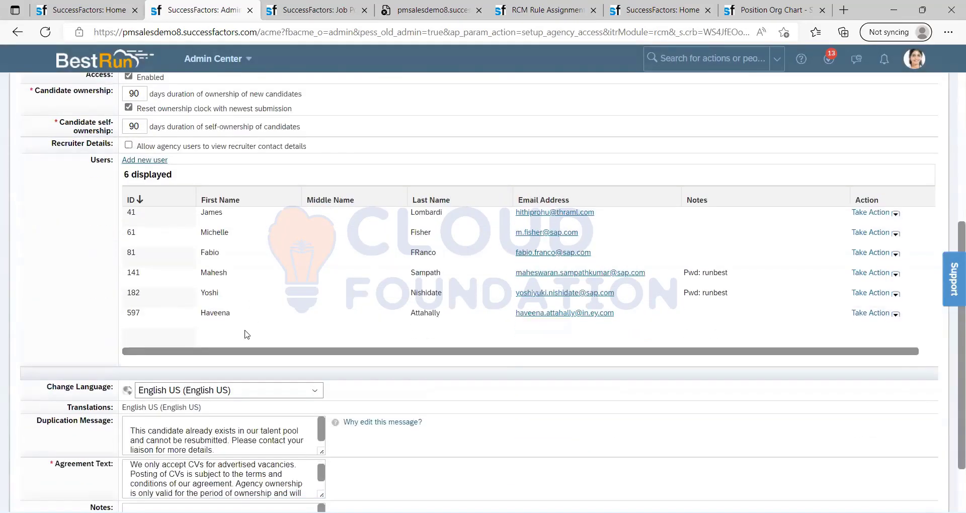
scroll(246, 241, up, 6)
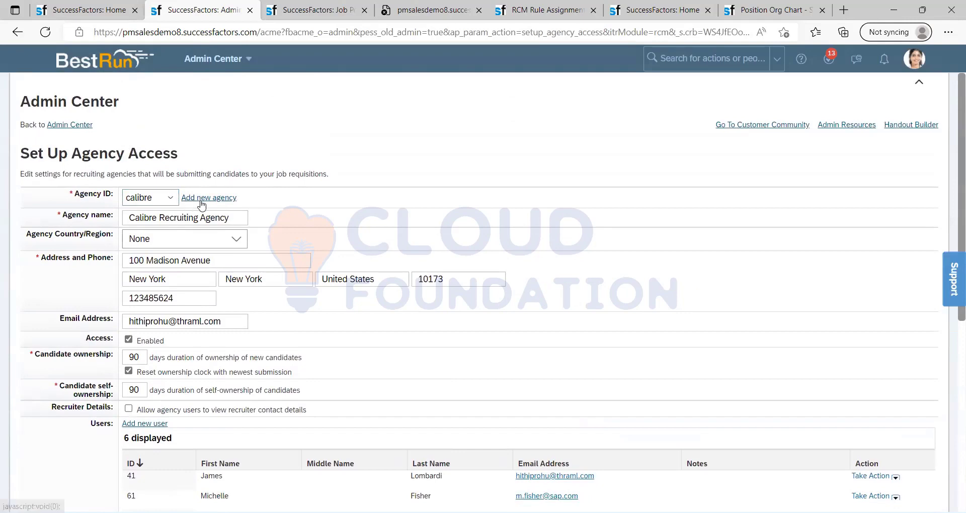
click(186, 218)
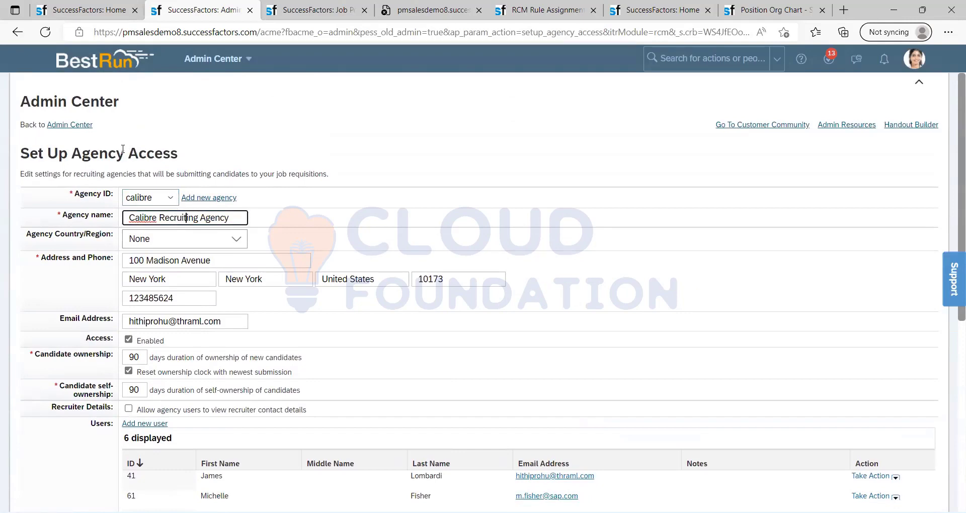
scroll(347, 166, down, 7)
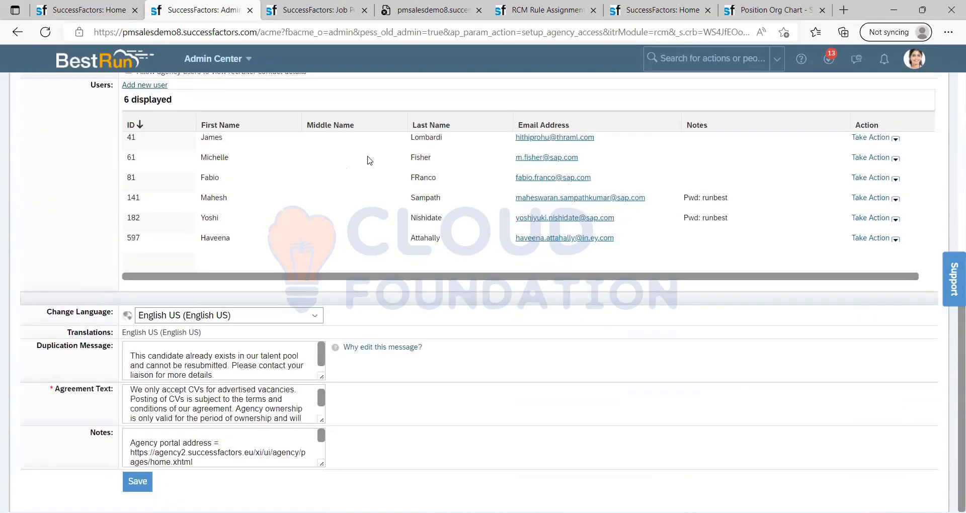
scroll(370, 160, up, 3)
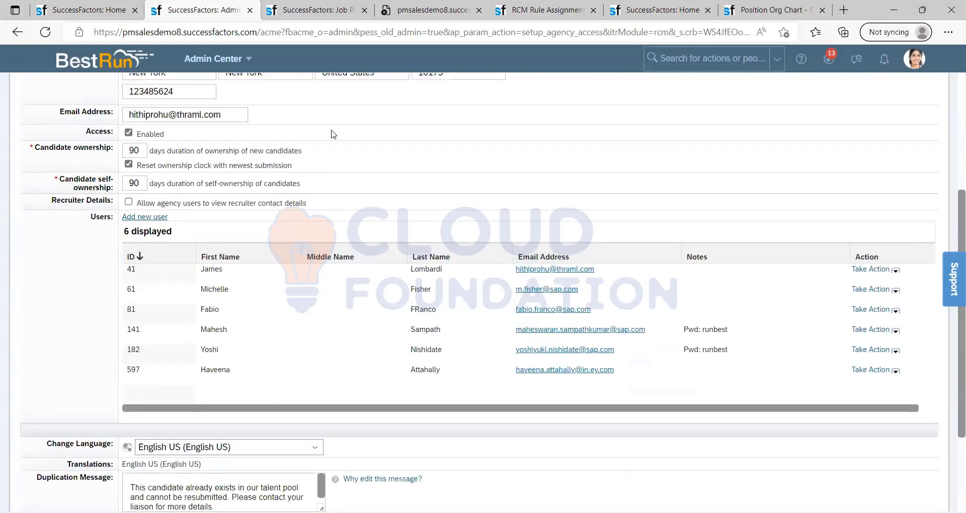
scroll(518, 297, up, 4)
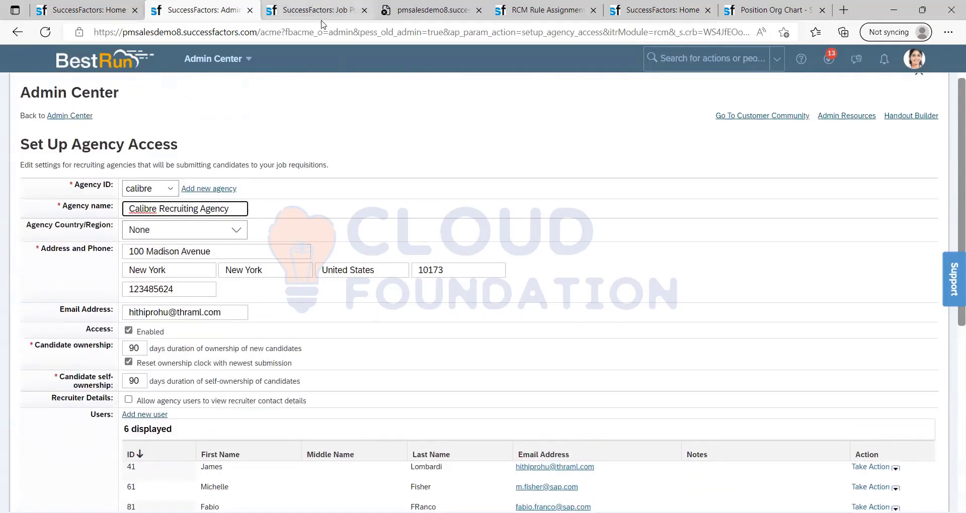
Close the browser tabs other than SuccessFactors Home and the Set Up Agency Access page.
click(365, 10)
click(365, 10)
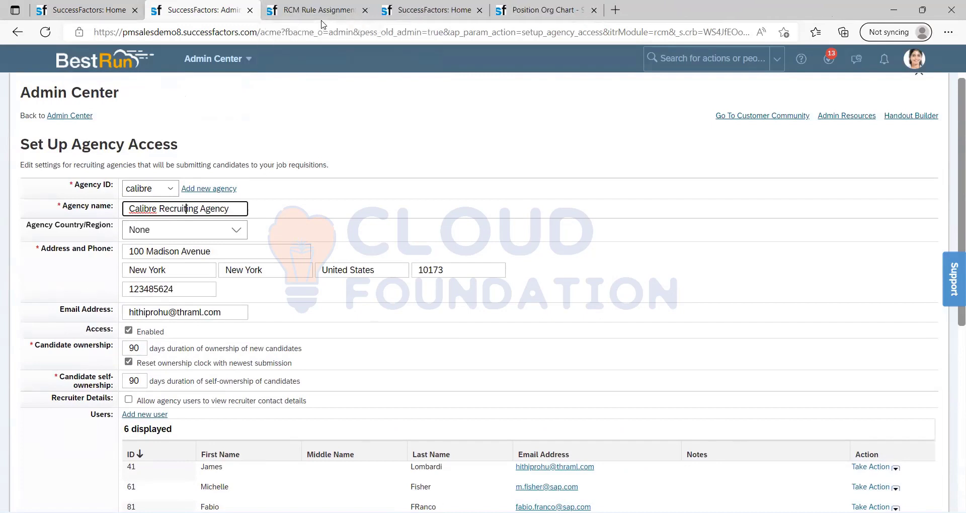
middle_click(322, 22)
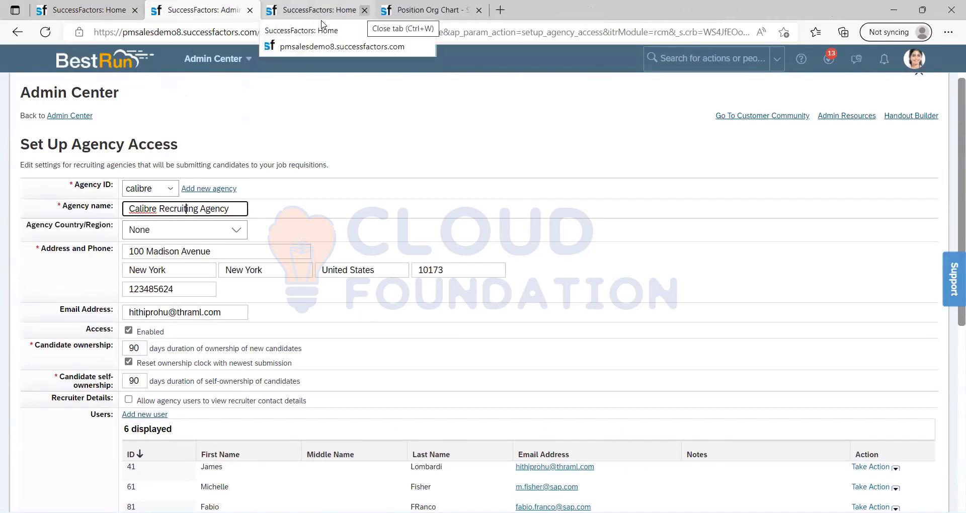
middle_click(322, 22)
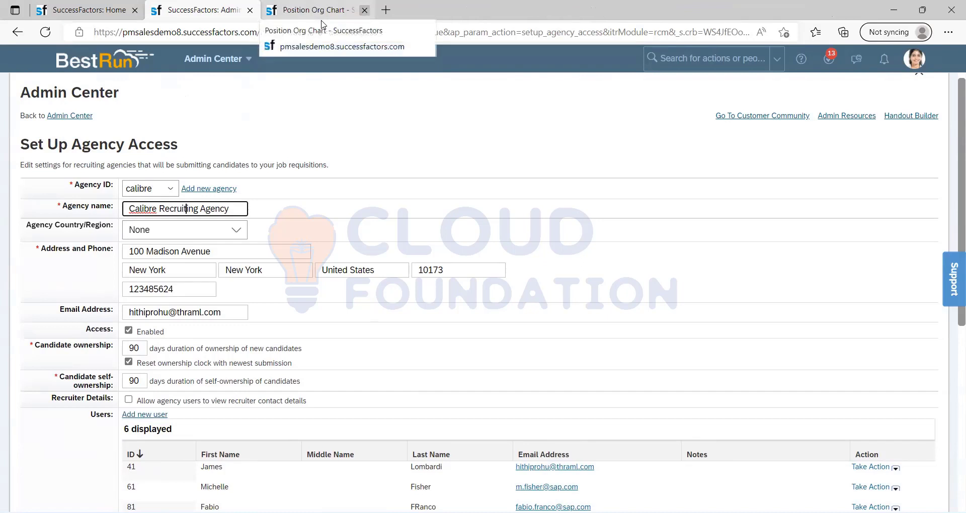
middle_click(322, 23)
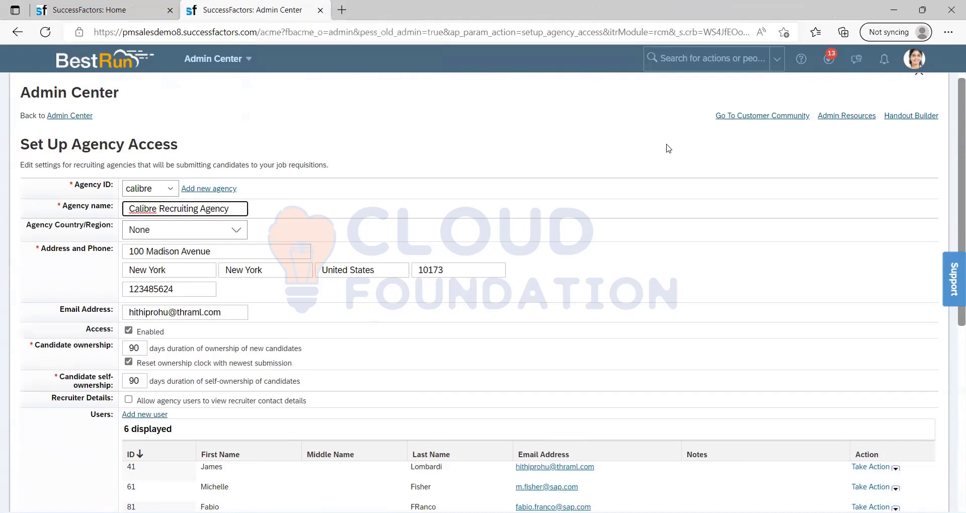
Search for "employee referral", open Employee Referral Program Setup and look through the page.
click(698, 64)
text(emplo)
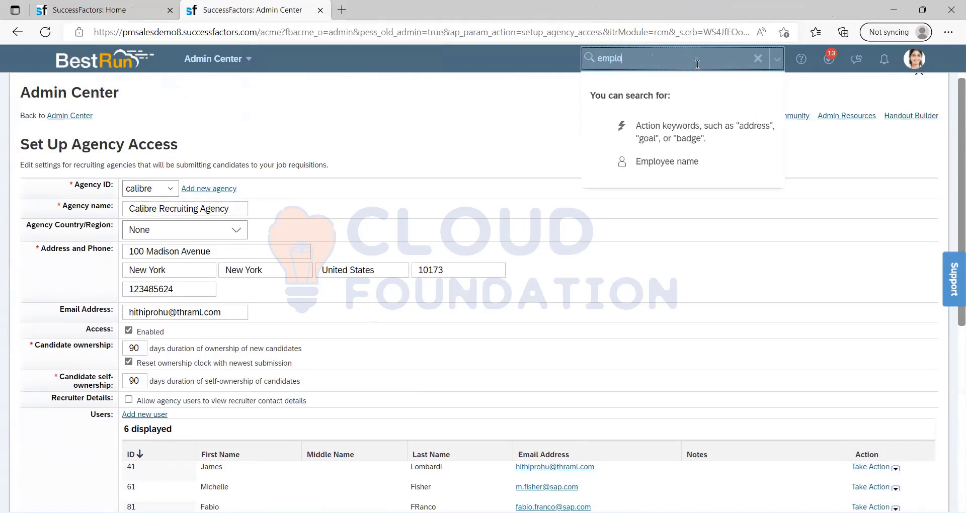
text(yee referral)
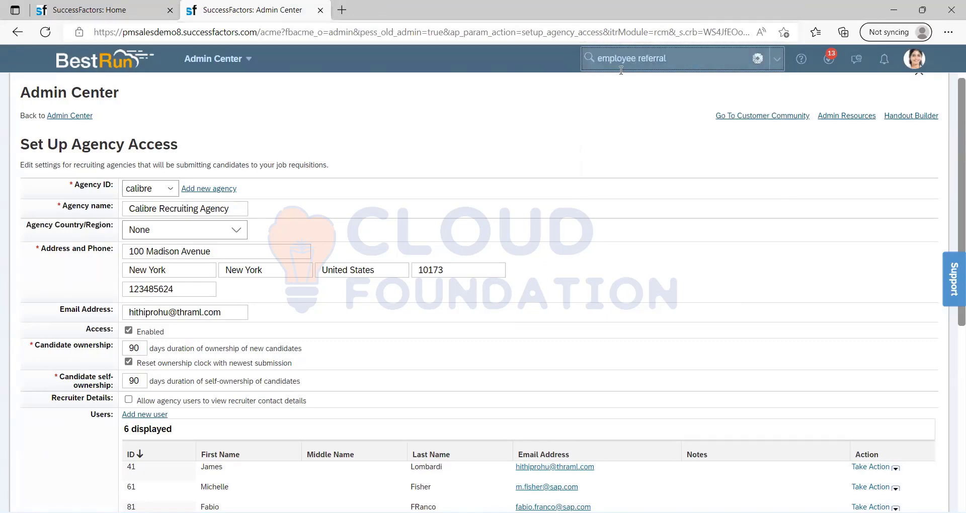
click(647, 95)
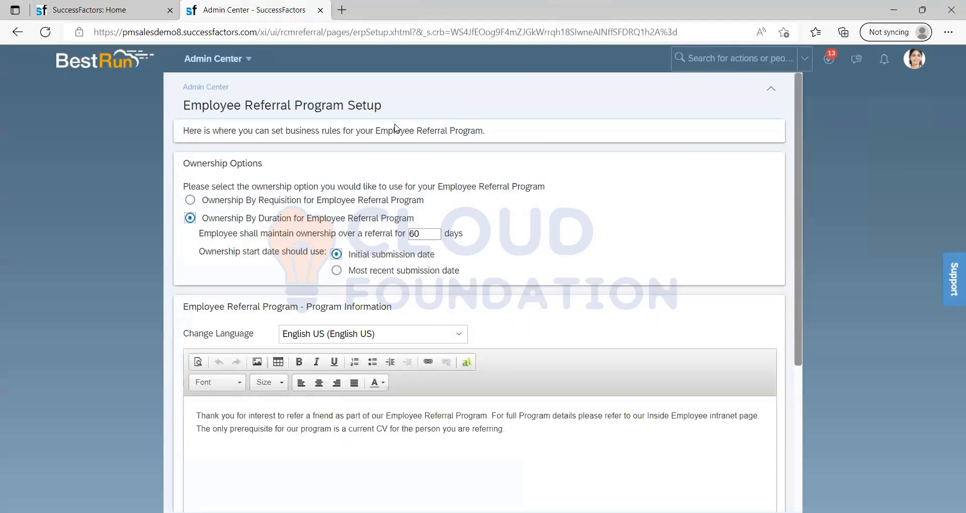
scroll(480, 204, down, 3)
scroll(479, 204, up, 3)
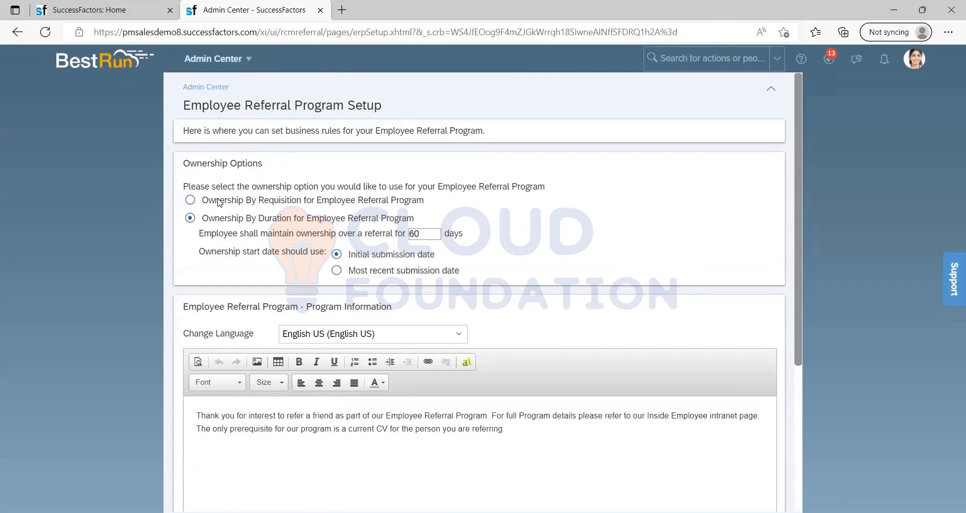
Try Ownership By Requisition for the Employee Referral Program, compare both option texts and return to Ownership By Duration.
click(191, 200)
drag(203, 205, 233, 195)
click(437, 210)
click(313, 203)
drag(301, 204, 226, 185)
drag(204, 219, 433, 210)
click(448, 210)
drag(426, 201, 205, 201)
drag(229, 231, 216, 222)
click(215, 223)
Set referral ownership by duration to 90 days, starting from the most recent submission date.
click(421, 234)
text(90)
click(497, 251)
click(337, 260)
drag(349, 255, 449, 261)
drag(347, 270, 483, 274)
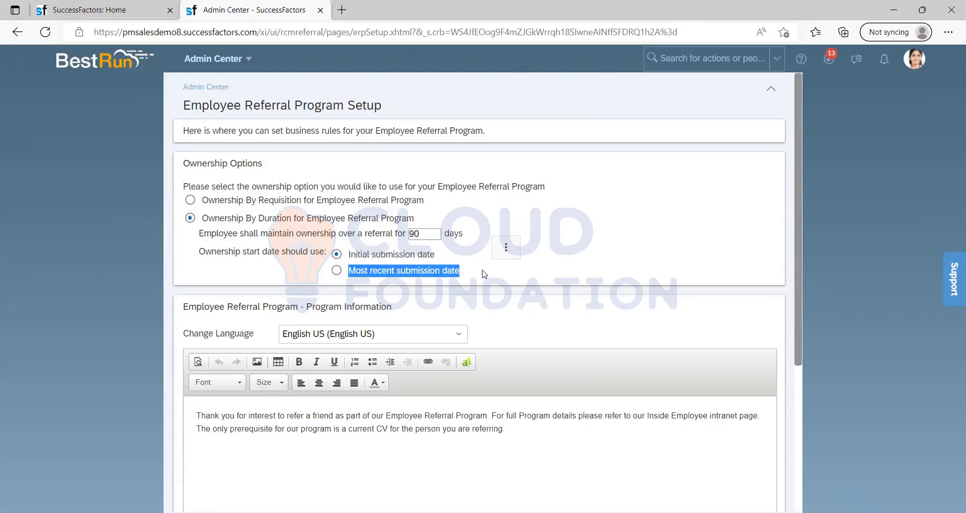
click(341, 273)
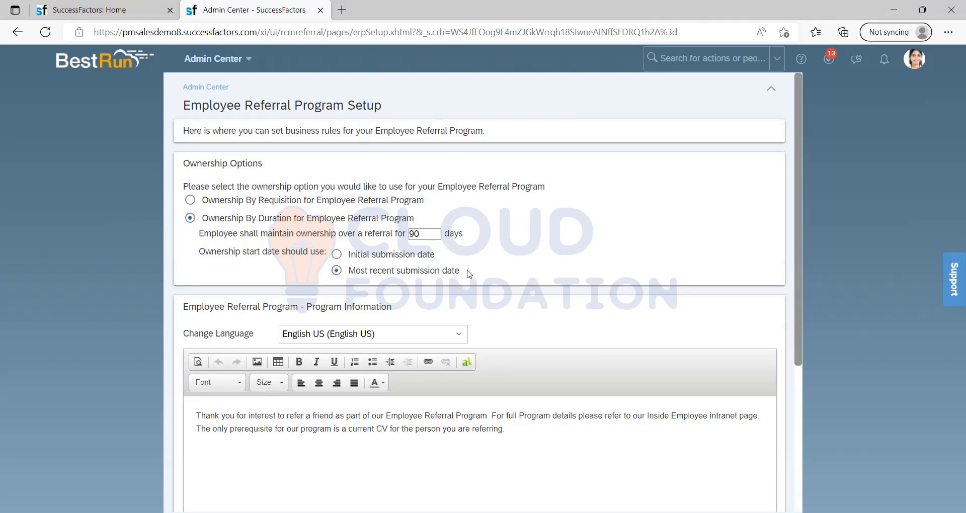
Compare the duration and requisition ownership options and select Ownership By Requisition for Employee Referral Program.
drag(471, 272, 182, 189)
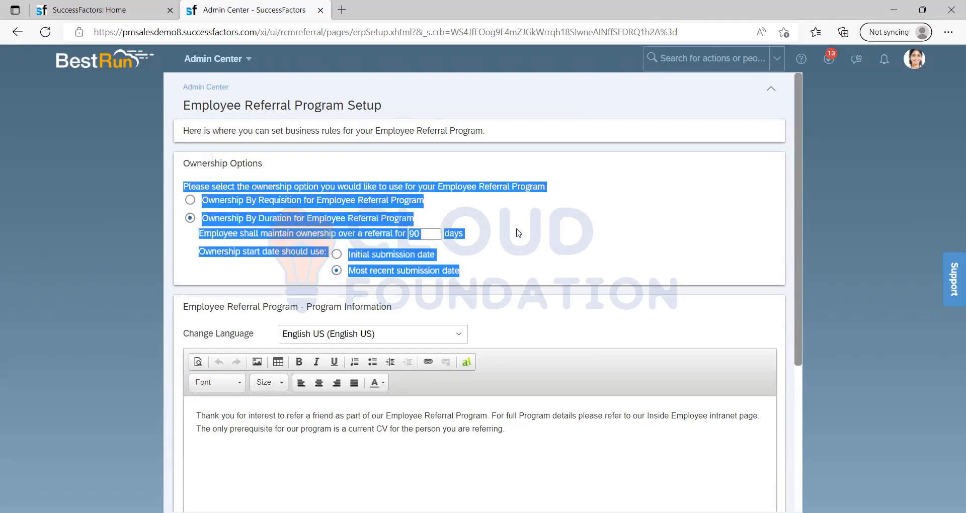
click(510, 204)
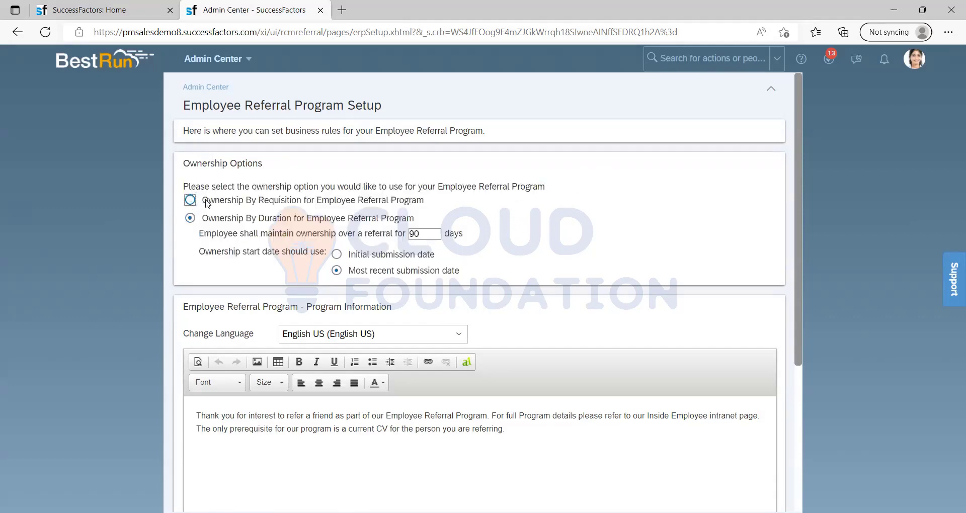
drag(211, 210, 406, 280)
click(405, 280)
key(Tab)
drag(258, 205, 292, 204)
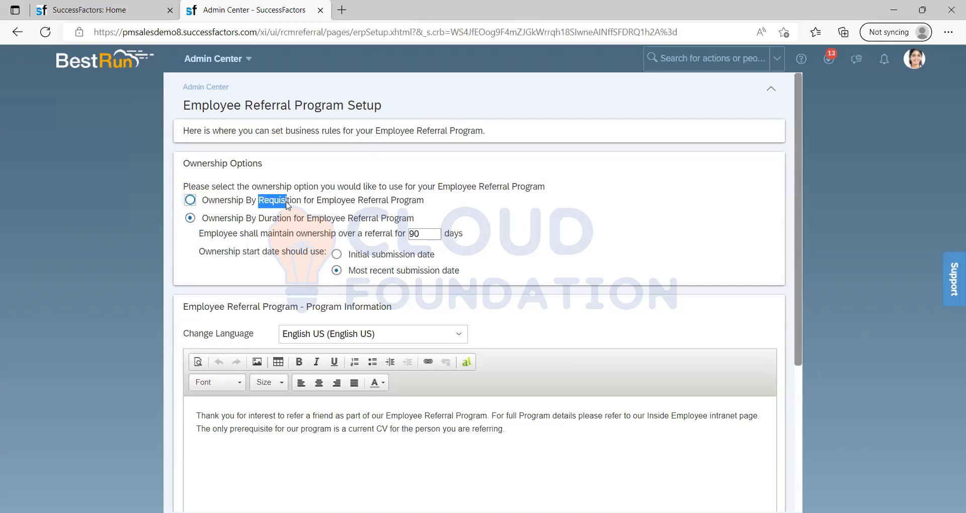
click(290, 225)
drag(259, 204, 313, 223)
click(265, 221)
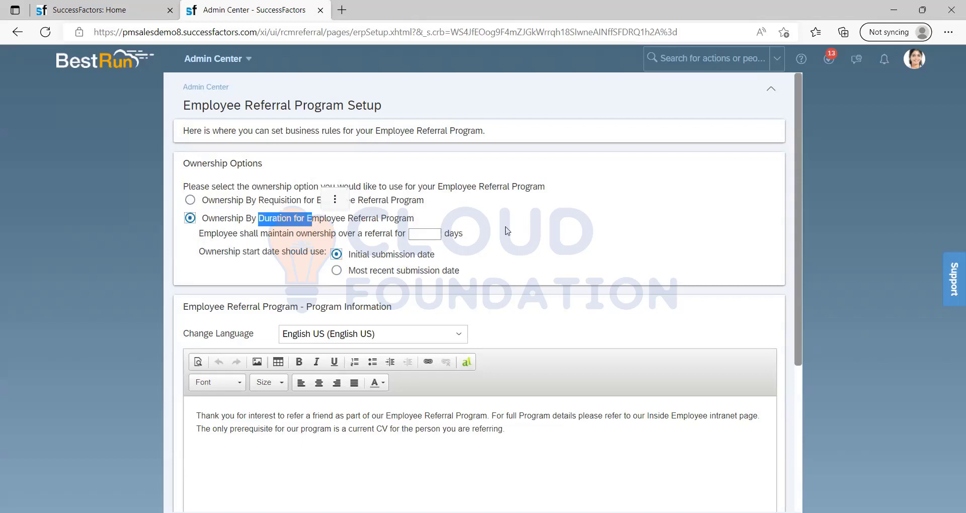
click(330, 200)
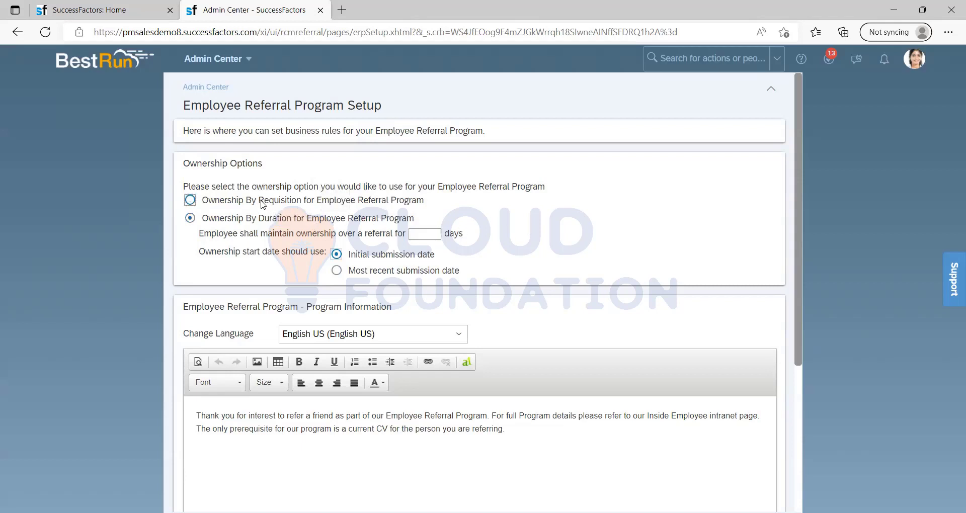
drag(260, 201, 300, 200)
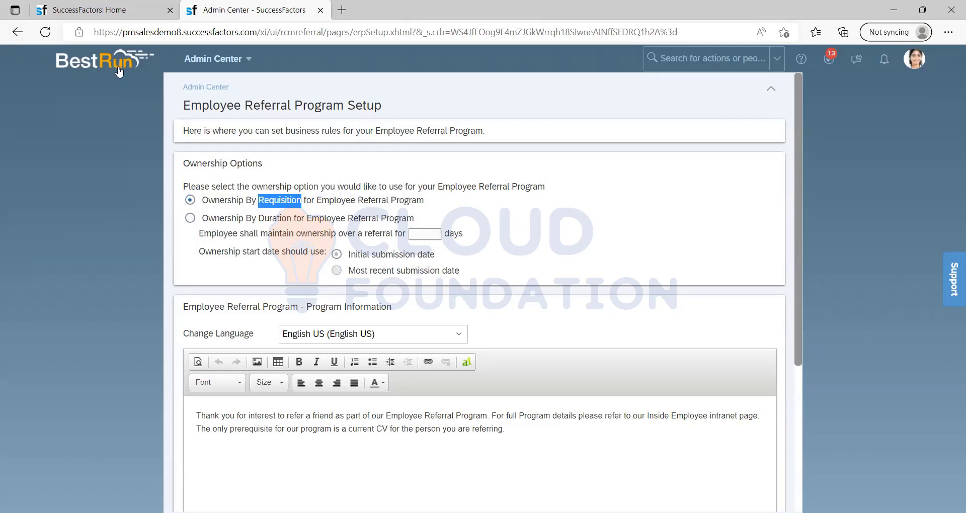
click(483, 220)
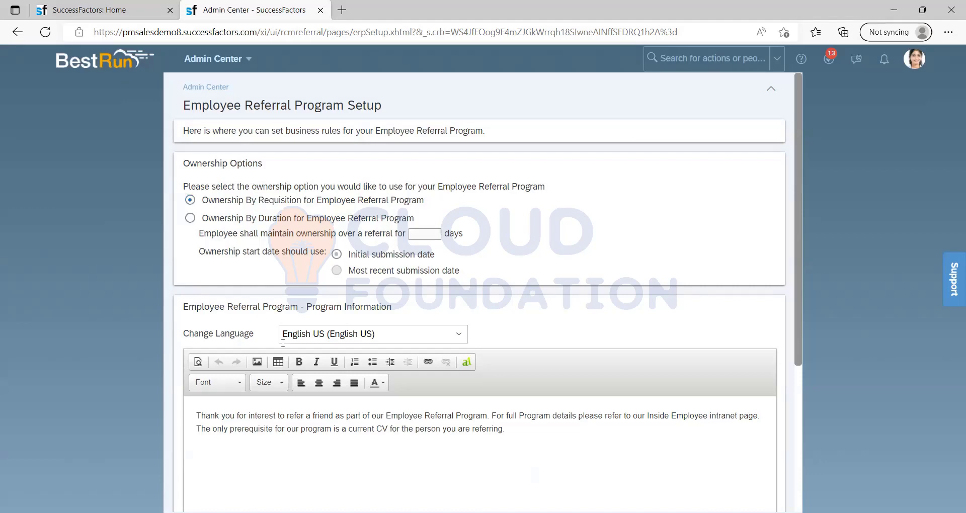
Switch to an emptied Notepad placed beside the ownership options and note a candidate being referred for Job A.
key(alt+Tab)
key(ctrl+a)
key(Delete)
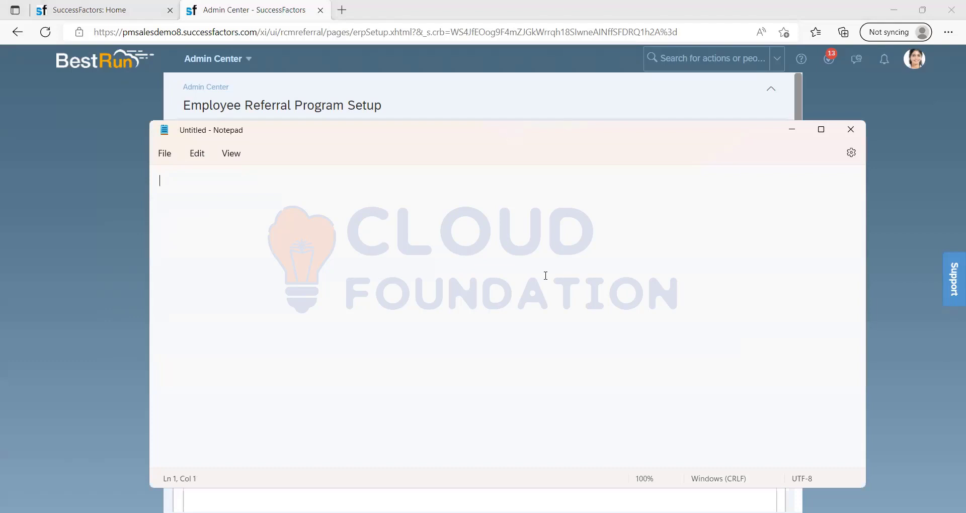
drag(503, 129, 822, 150)
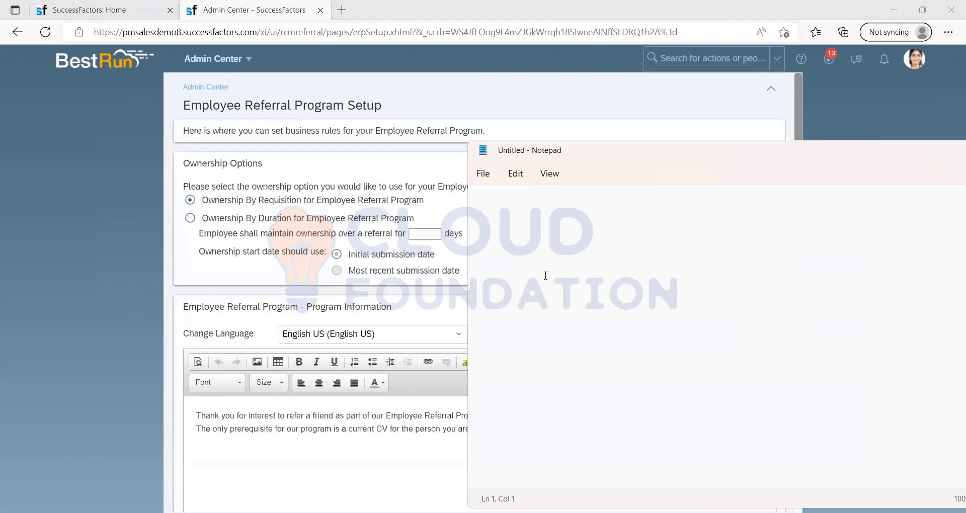
text(REffering )
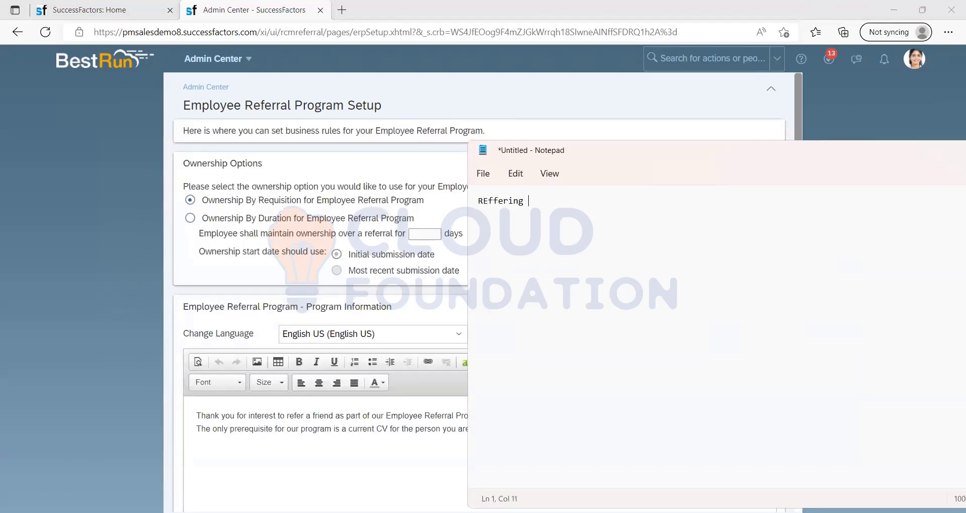
text(Maria t)
text(or Job A)
key(Return)
Check Ownership By Requisition in the referral setup, return to Notepad and add the line "Job A and also for Job B".
click(190, 200)
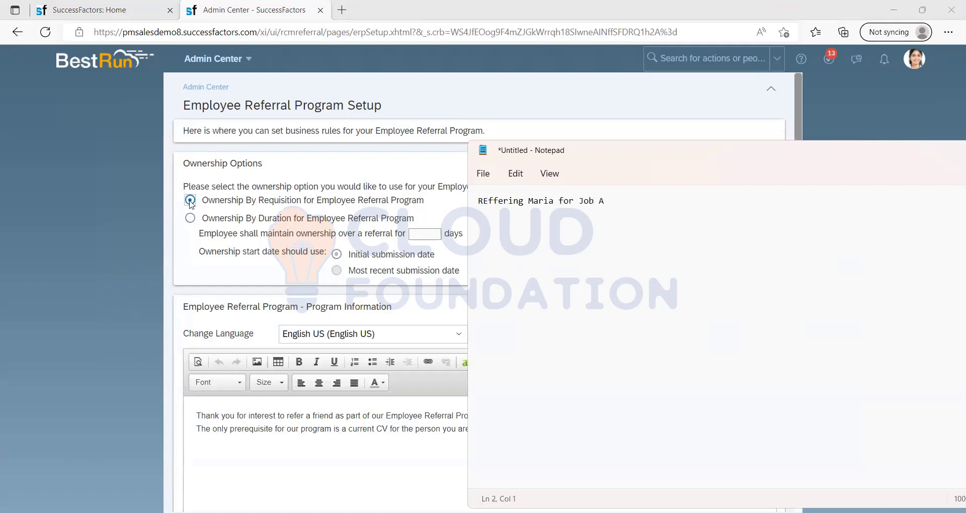
click(189, 202)
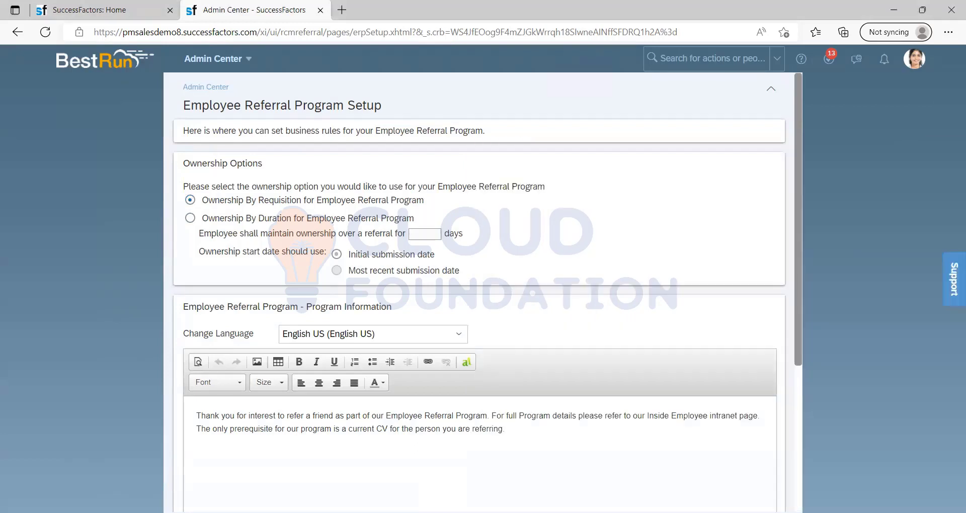
key(alt+Tab)
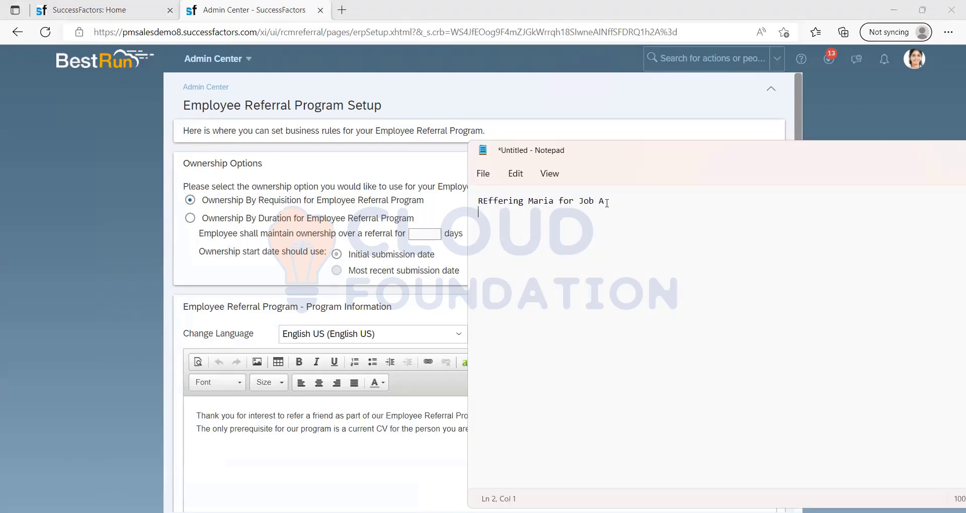
drag(607, 202, 577, 201)
click(623, 206)
text(nd also for Job B)
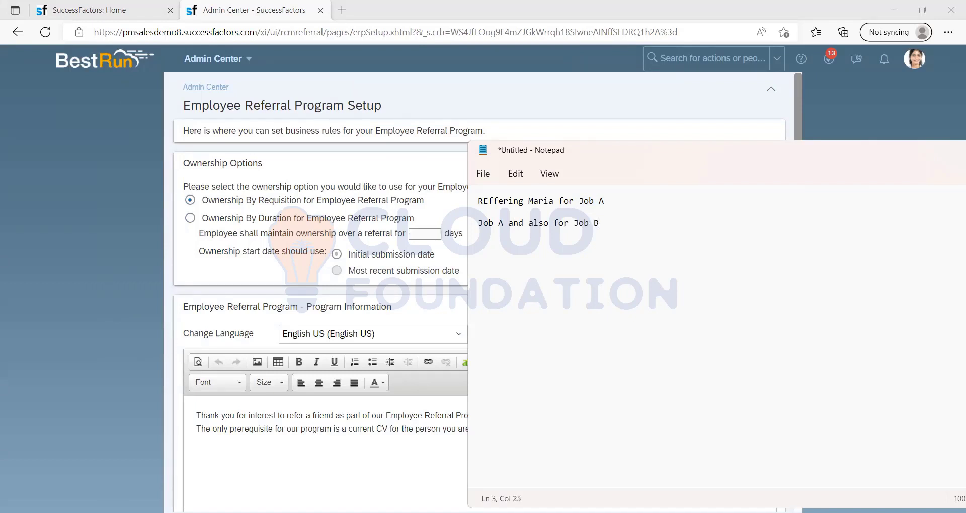
Highlight the Job A and Job B references in the notes to compare the two referrals.
drag(604, 222, 573, 223)
click(620, 233)
click(612, 204)
drag(611, 201, 580, 201)
click(612, 198)
drag(604, 202, 476, 228)
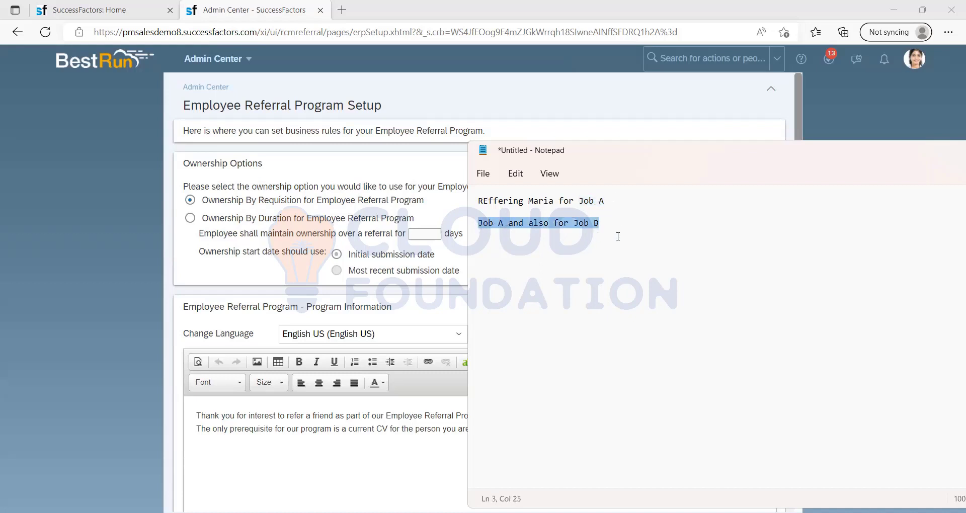
drag(619, 236, 571, 225)
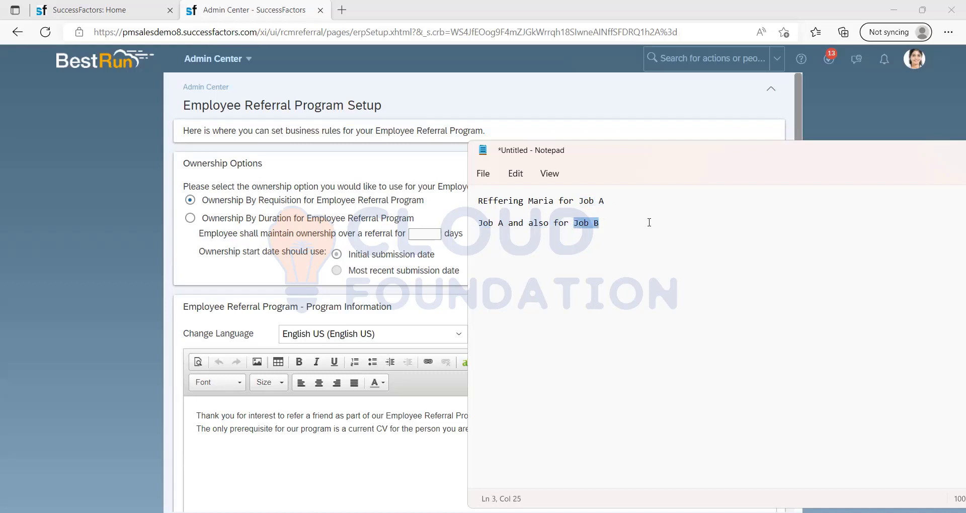
Add "90" below the notes and repeat the line referring the candidate for Job A beneath it.
click(630, 220)
text(90)
drag(605, 201, 576, 200)
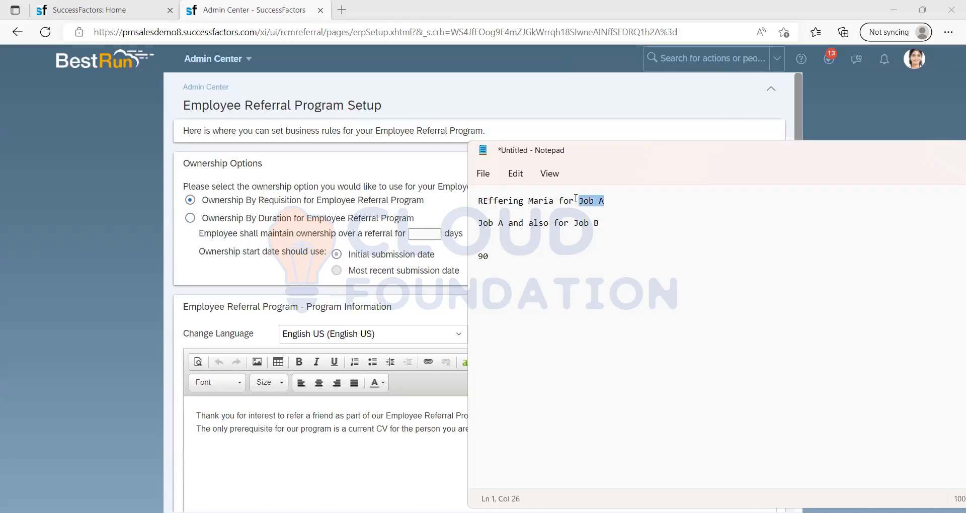
click(612, 197)
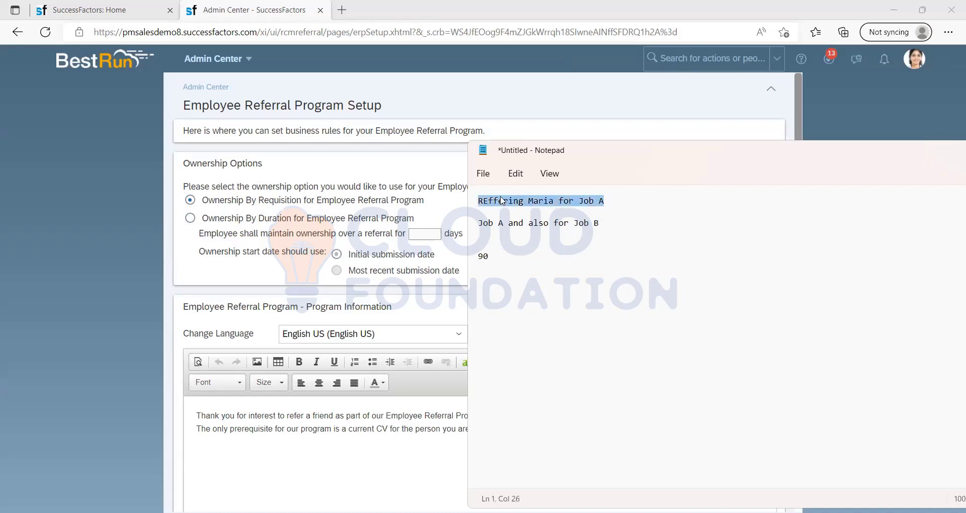
click(521, 278)
text(REffering Maria for Job A)
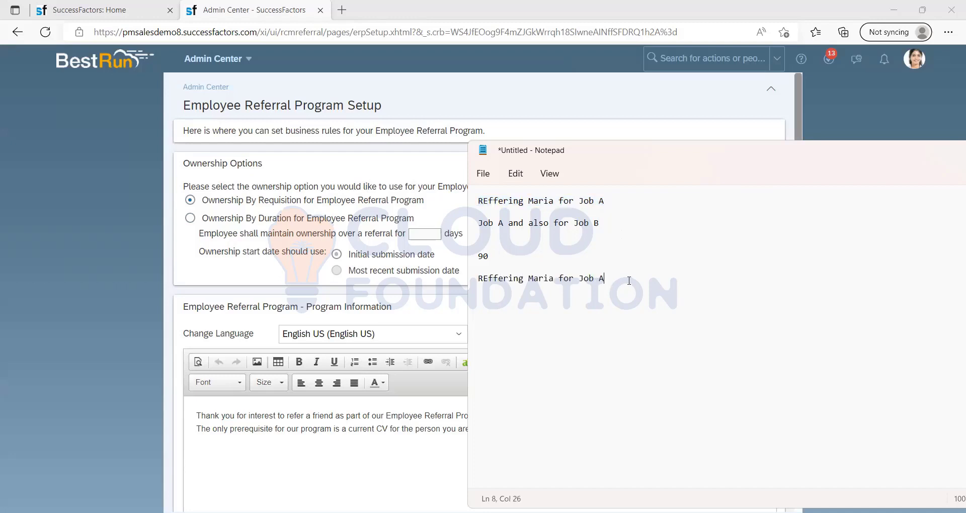
Add a "Job C" line below the repeated referral line and mark that referral with "(90 days)".
key(Return)
text(Job C)
key(Return)
drag(494, 305, 453, 281)
click(549, 310)
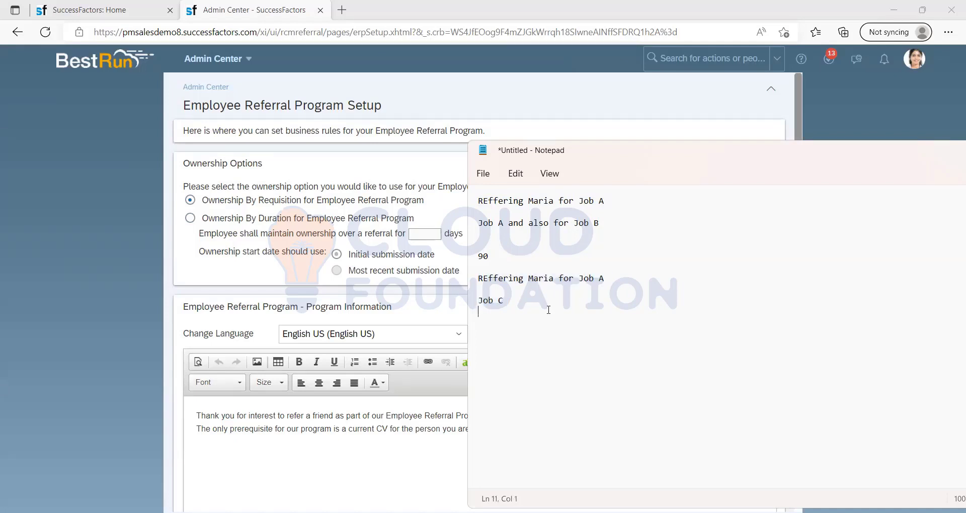
click(614, 278)
text((90))
key(Return)
text(days)
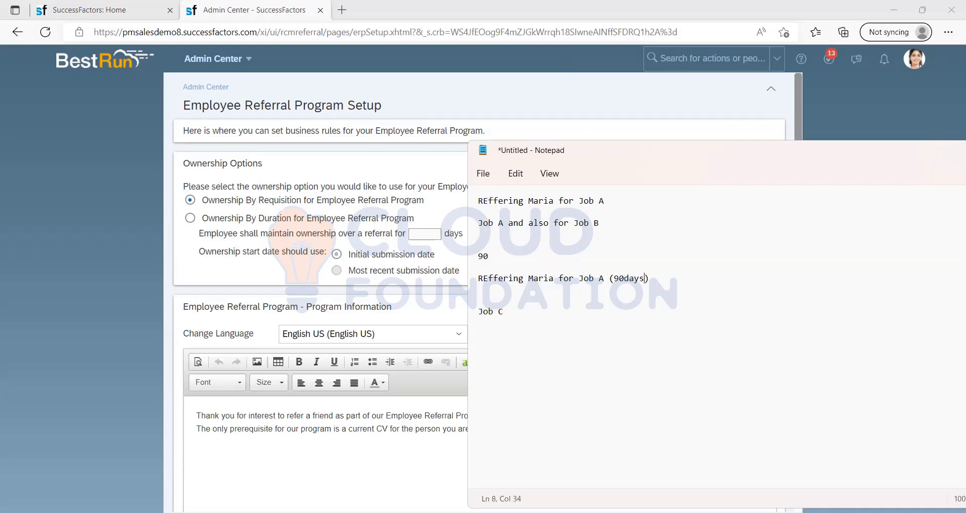
click(624, 277)
Erase all the example notes and put Notepad away to return to Employee Referral Program Setup.
key(ctrl+a)
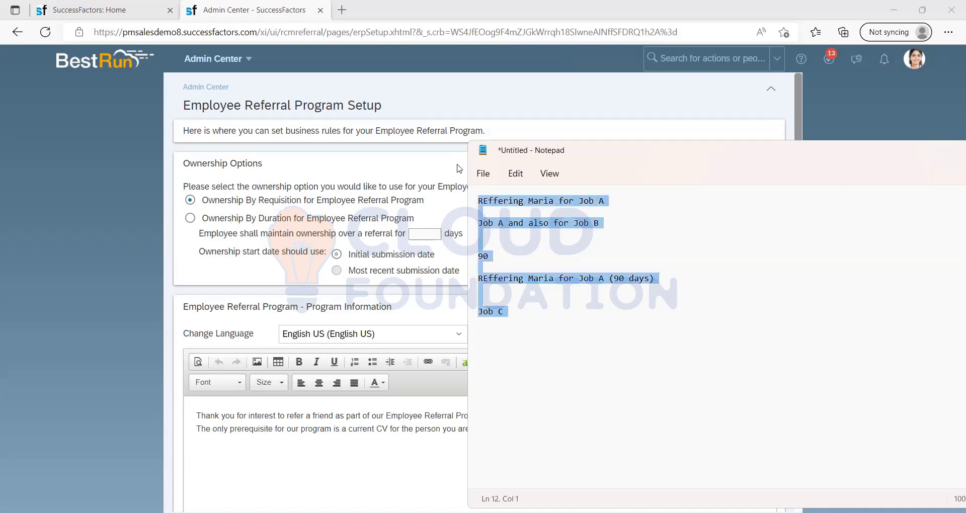
key(BackSpace)
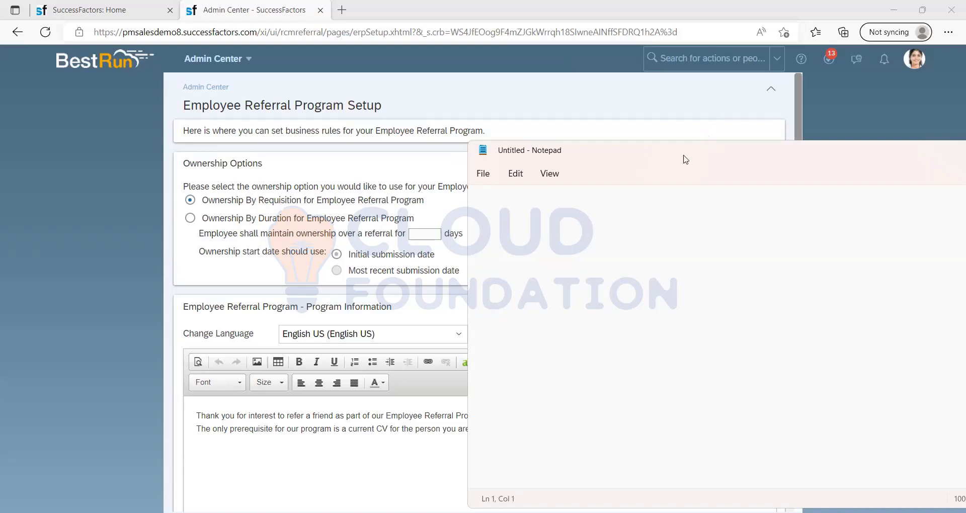
drag(685, 160, 501, 138)
click(923, 128)
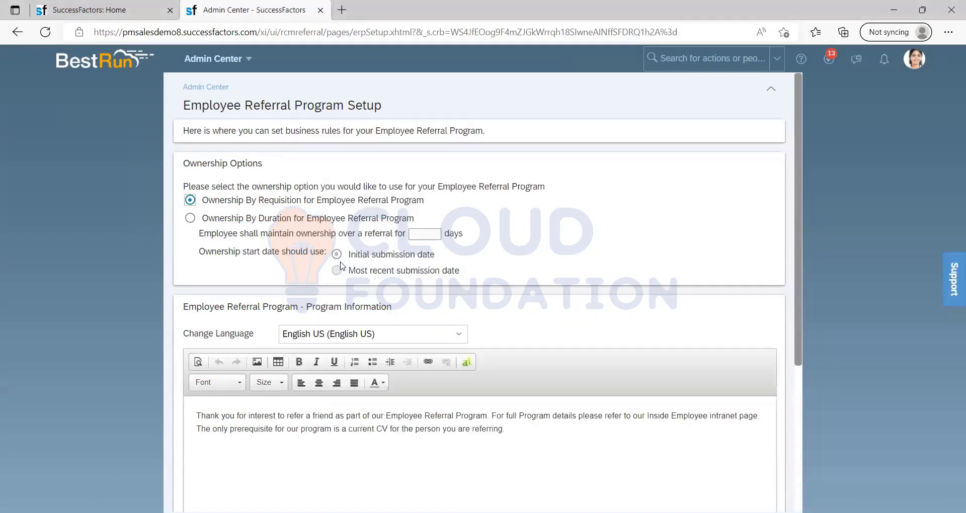
Read through the Program Information message shown to employees, highlighting its text.
scroll(326, 251, down, 3)
scroll(281, 300, down, 2)
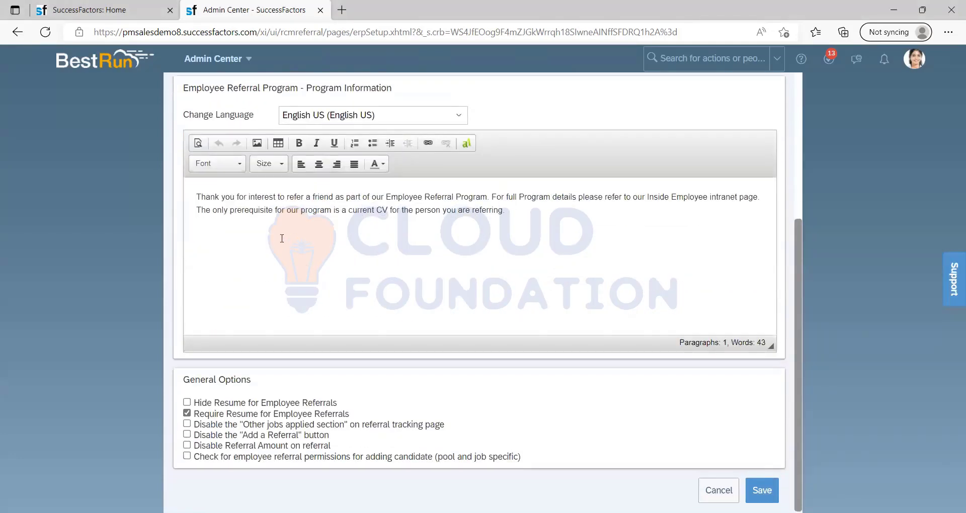
mouse_move(198, 196)
mouse_down()
mouse_move(535, 234)
mouse_move(506, 214)
mouse_move(183, 189)
mouse_up()
click(506, 218)
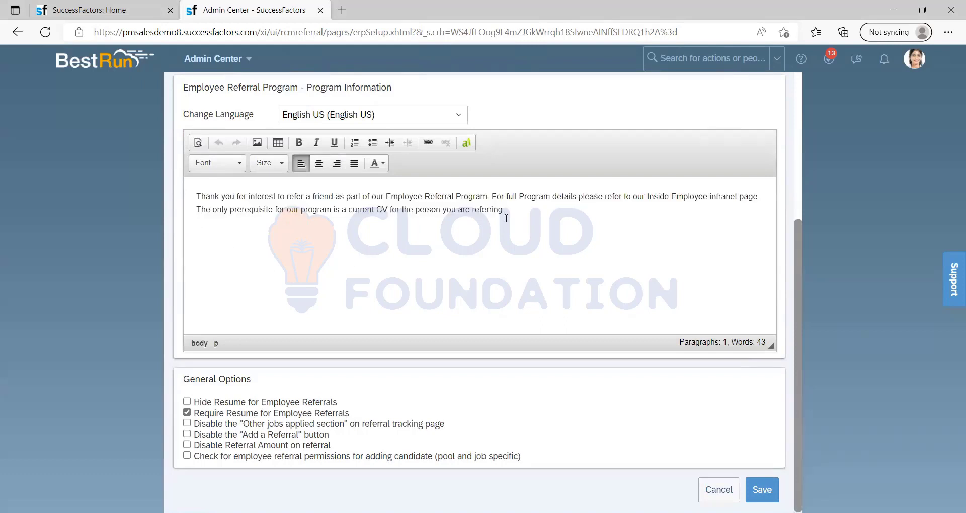
drag(200, 206, 339, 197)
click(330, 216)
drag(197, 196, 589, 203)
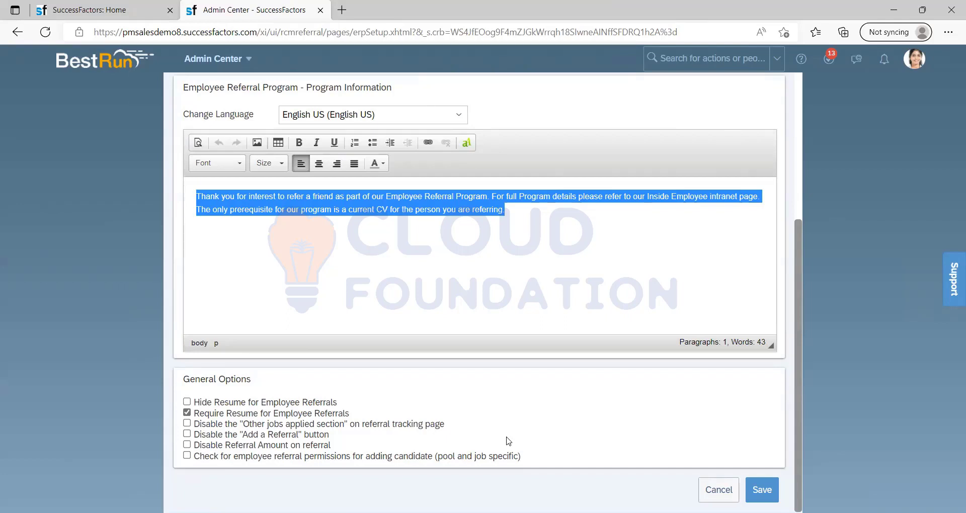
click(536, 385)
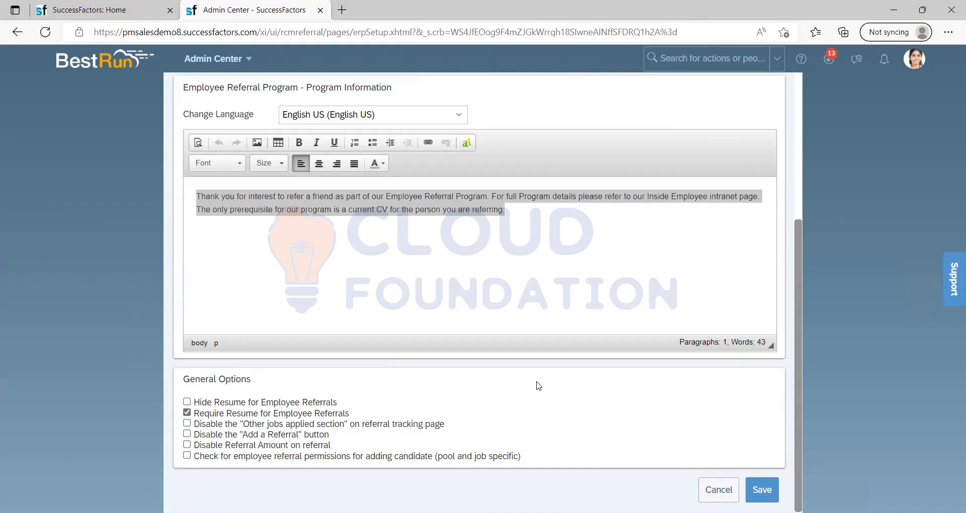
Toggle the general options that disable the "Add a Referral" button and the "Other jobs applied section", restoring both.
click(187, 435)
click(187, 424)
click(187, 423)
click(187, 434)
drag(249, 436, 284, 441)
click(421, 450)
Go to Careers and search for job openings without any filters.
scroll(397, 330, up, 4)
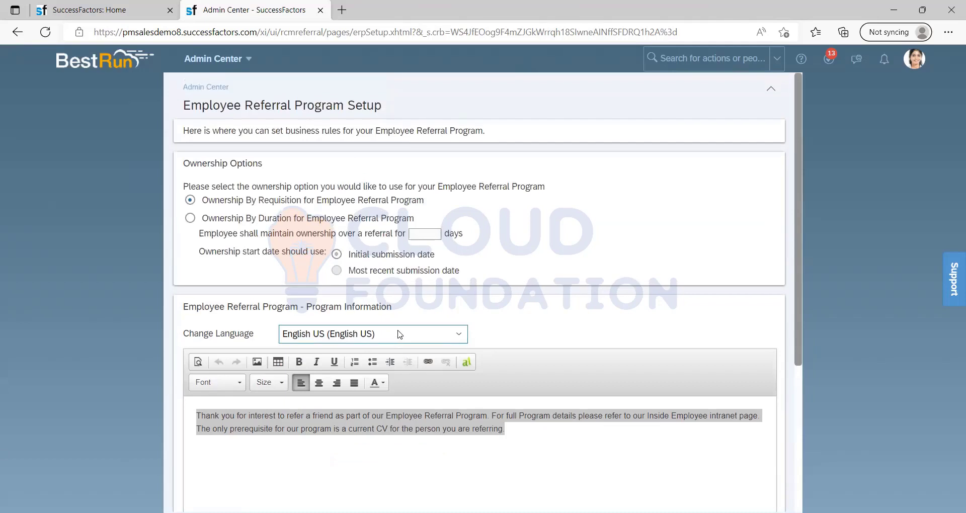
click(201, 59)
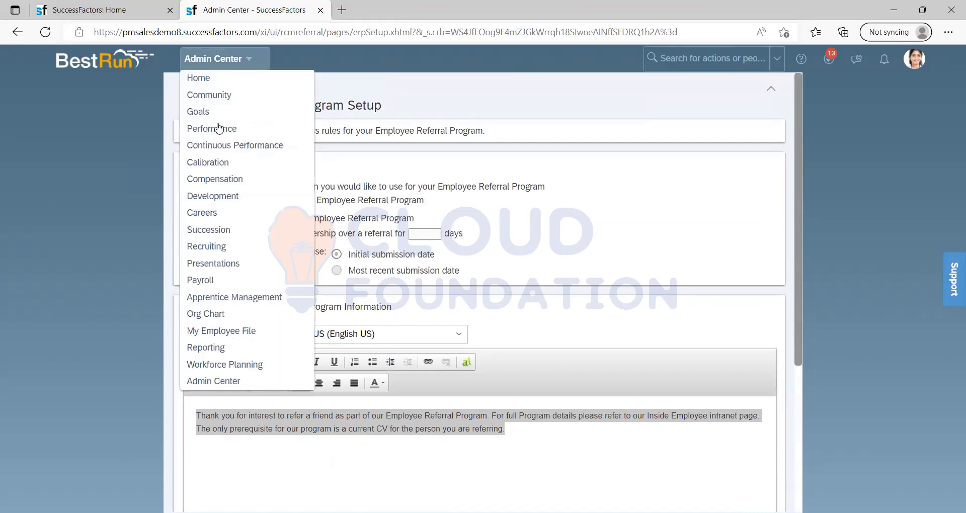
click(212, 214)
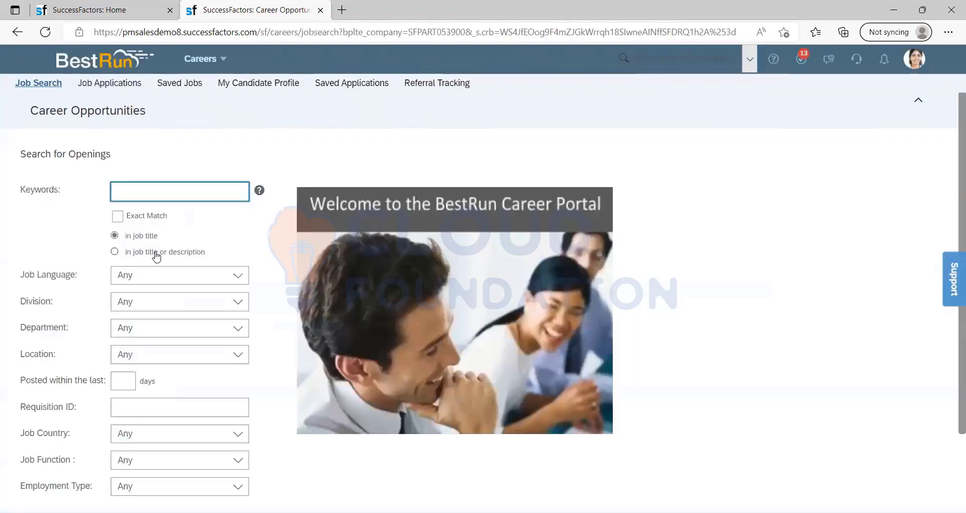
scroll(182, 266, down, 2)
click(187, 468)
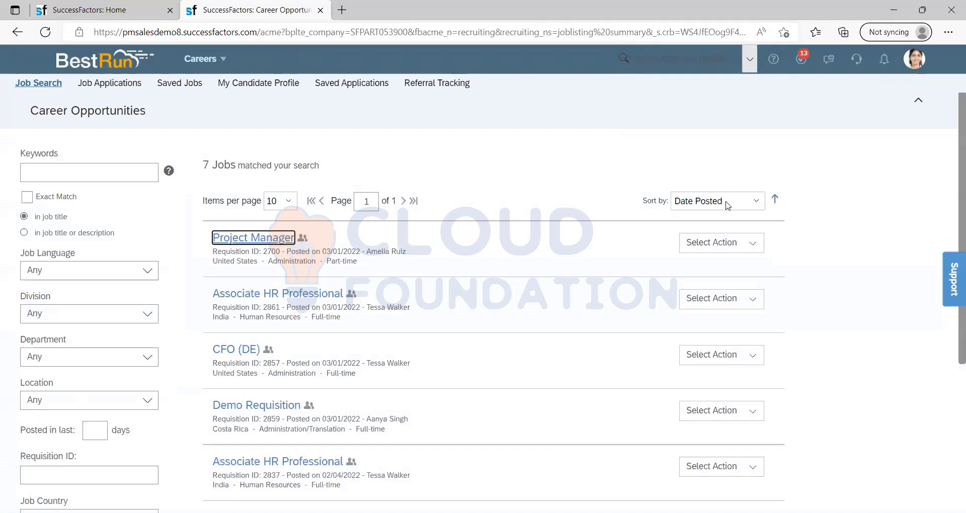
Start referring a friend to the Project Manager job and enter the friend's first and last name.
click(739, 244)
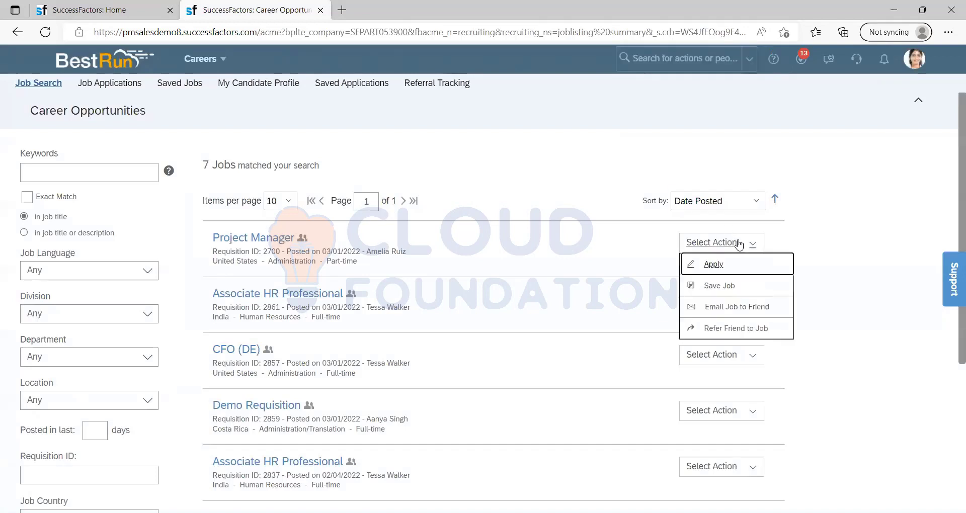
click(732, 329)
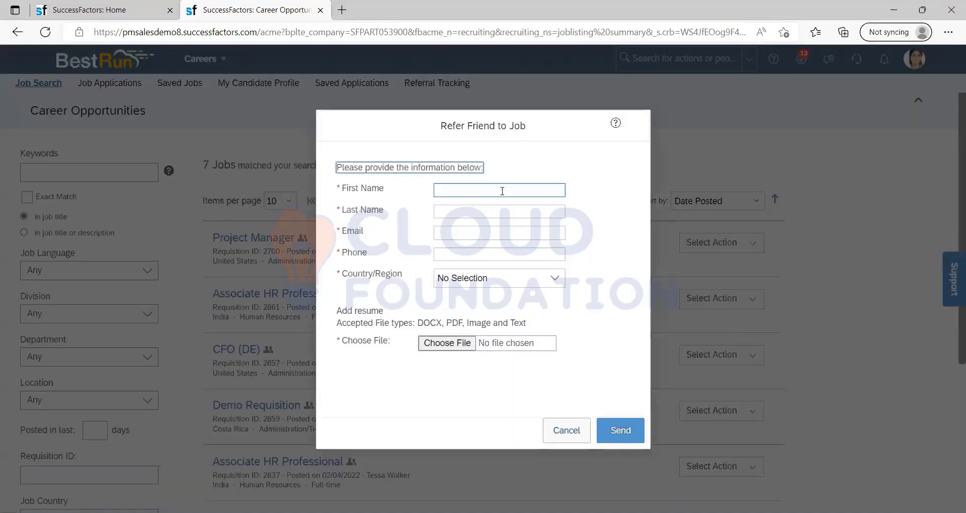
click(501, 189)
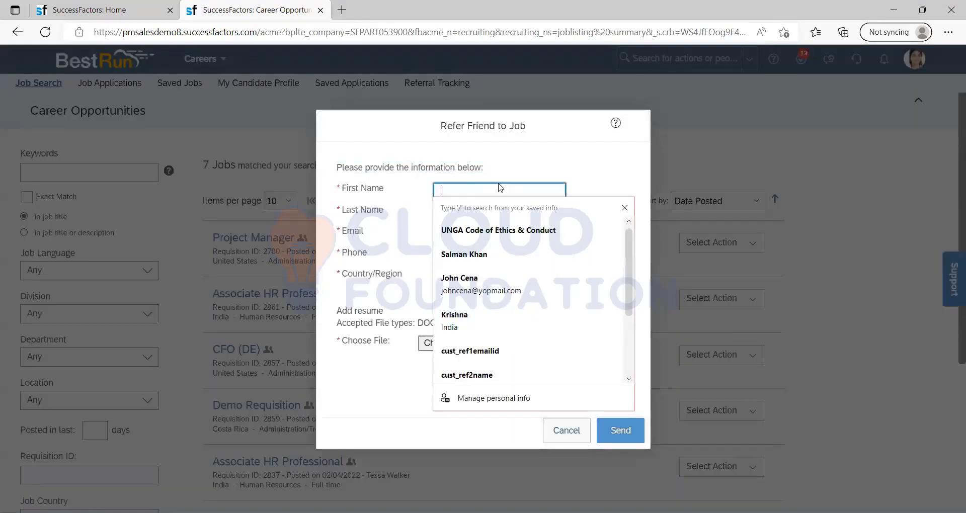
text(MAria)
key(BackSpace)
key(BackSpace)
key(BackSpace)
key(BackSpace)
text(aro)
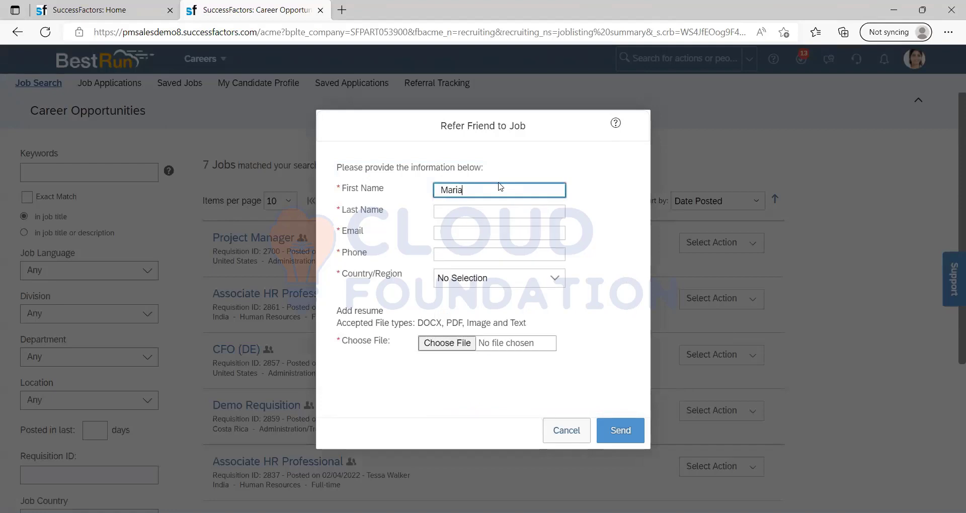
click(494, 211)
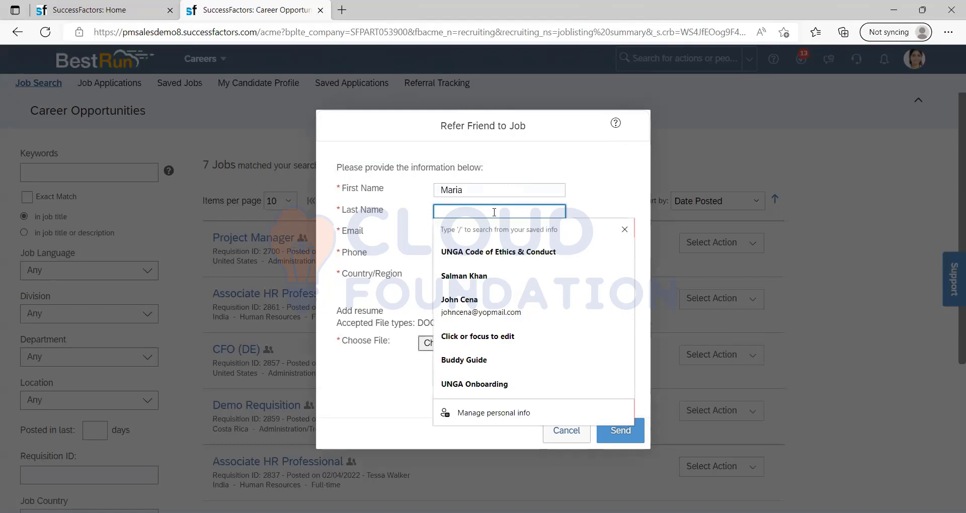
text(Maria)
Fill in the friend's email address on the referral form.
click(452, 231)
text(test@test)
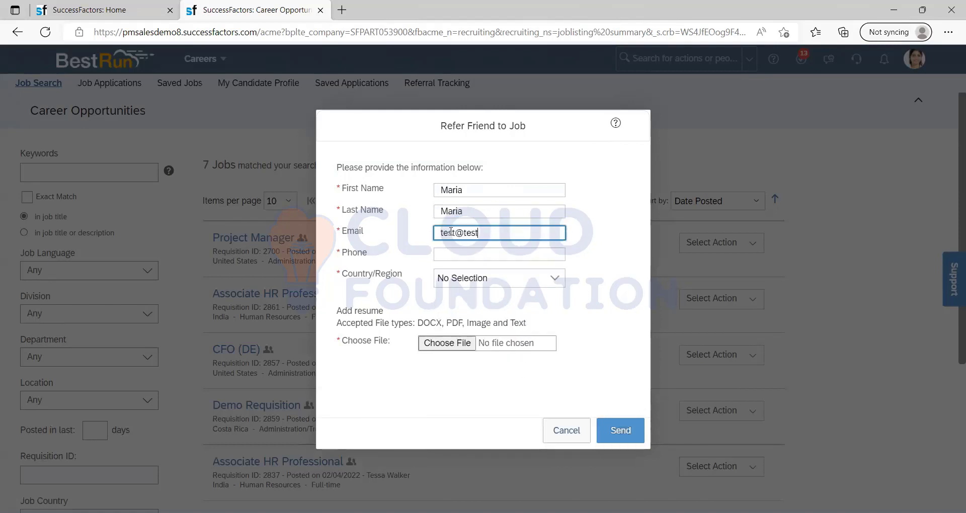
click(451, 232)
text(.com)
key(BackSpace)
key(BackSpace)
key(BackSpace)
key(BackSpace)
text(.com)
click(600, 272)
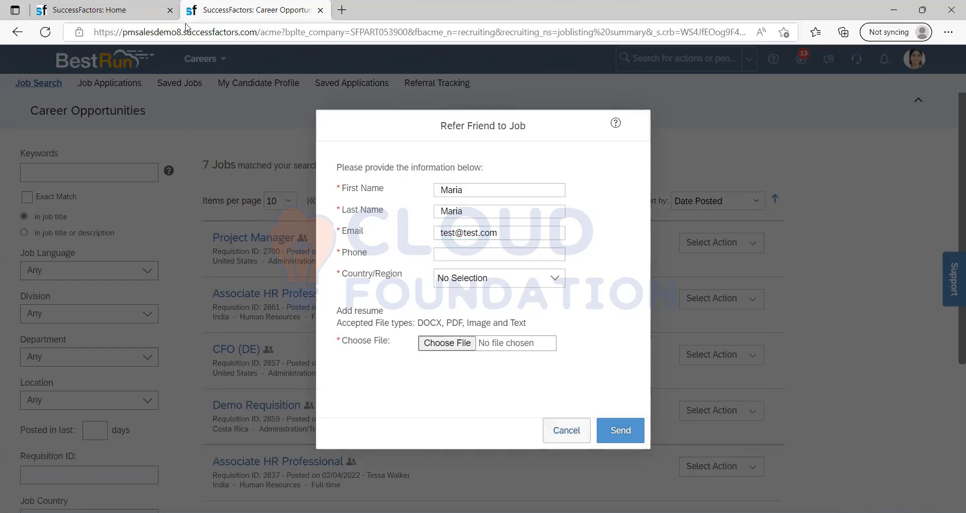
click(139, 7)
click(211, 54)
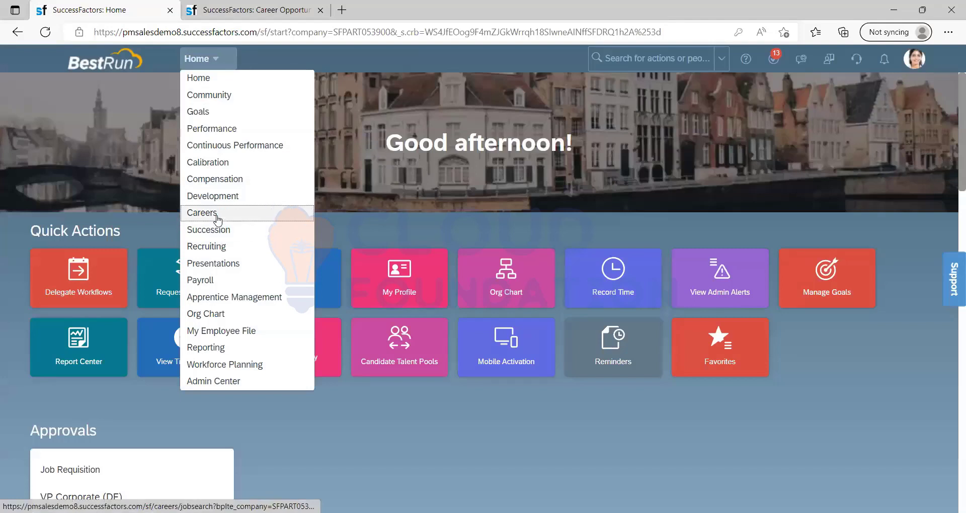
click(915, 59)
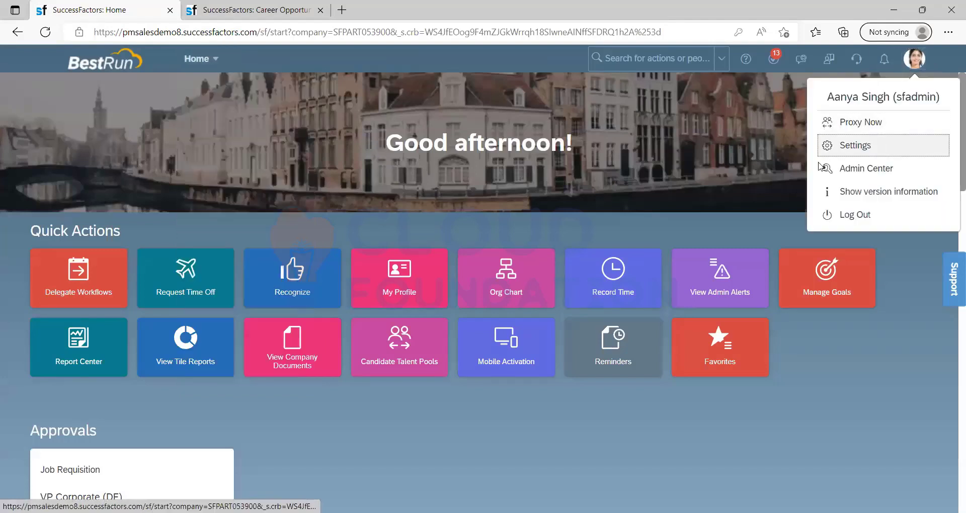
click(198, 58)
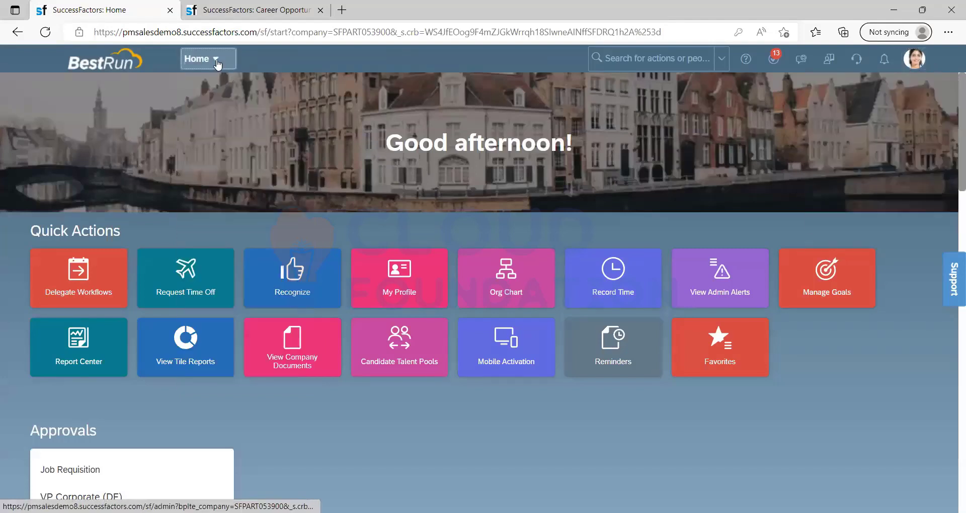
click(248, 15)
Enter the friend's phone number, choose a country/region and open the file selection for the resume.
click(462, 232)
click(452, 254)
text(0987654323456789)
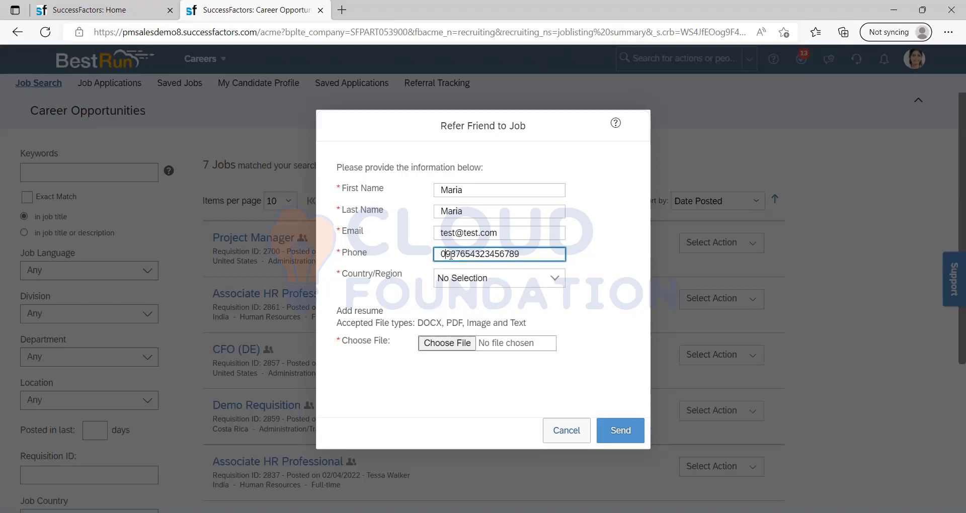
key(BackSpace)
click(556, 282)
scroll(492, 167, down, 1)
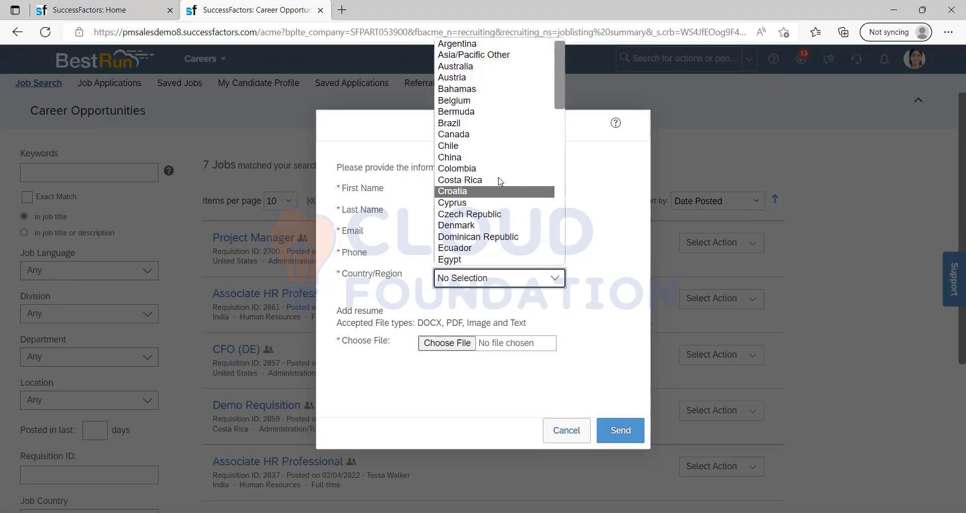
click(490, 127)
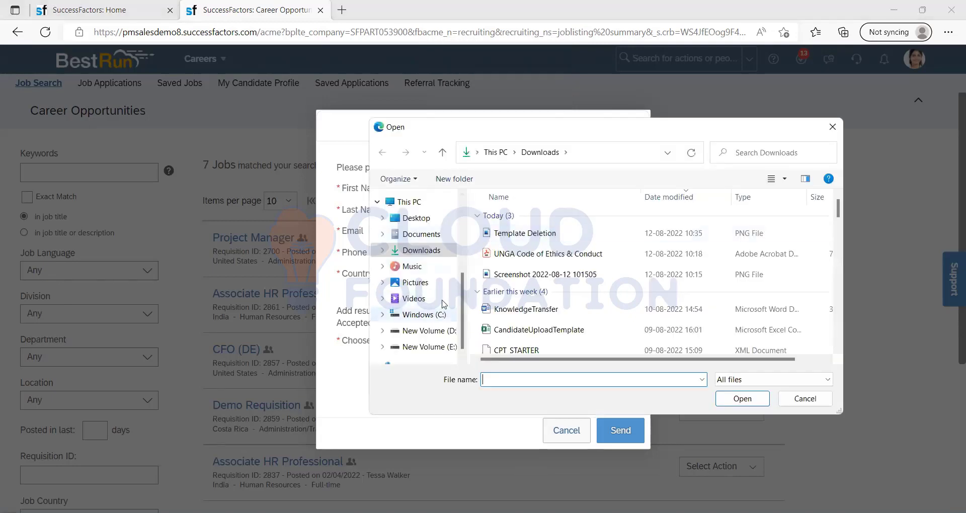
Cancel the resume selection and the friend referral, and look over the Project Manager job's available actions.
click(821, 398)
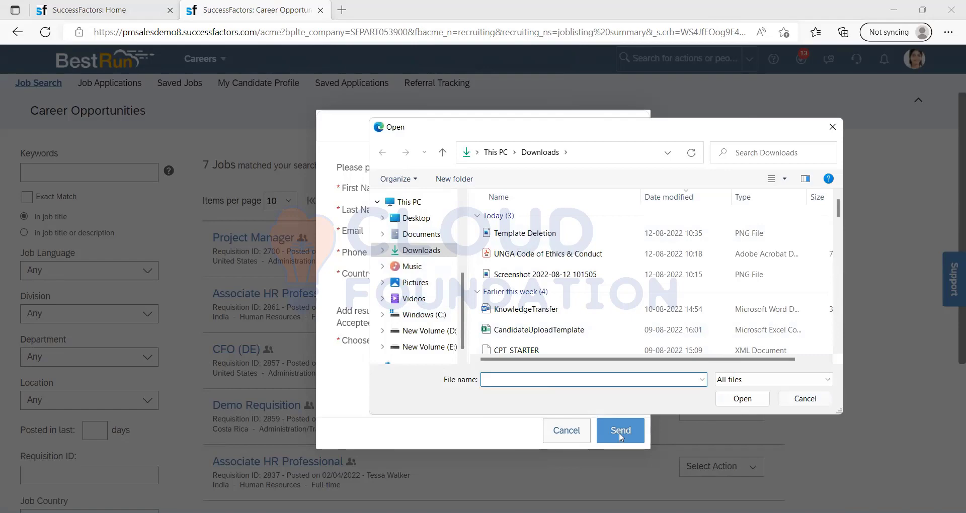
click(567, 430)
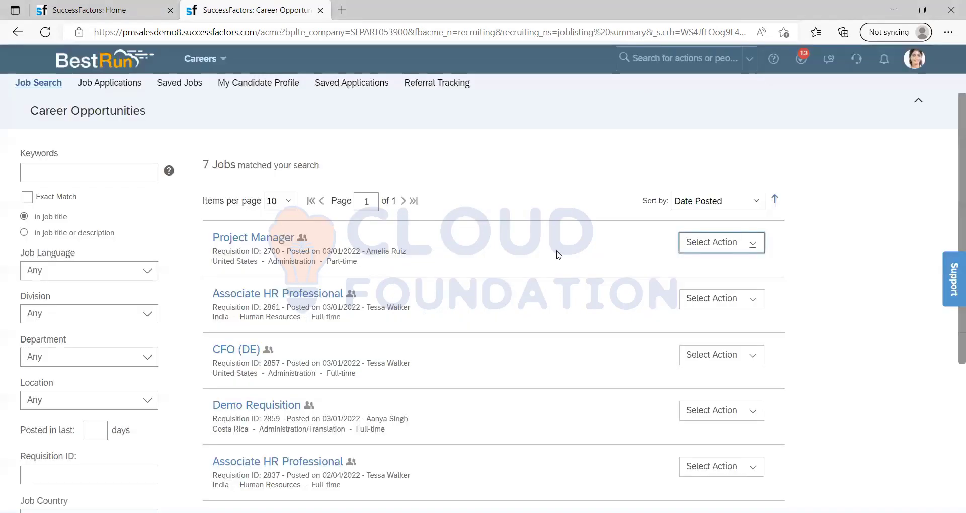
click(717, 244)
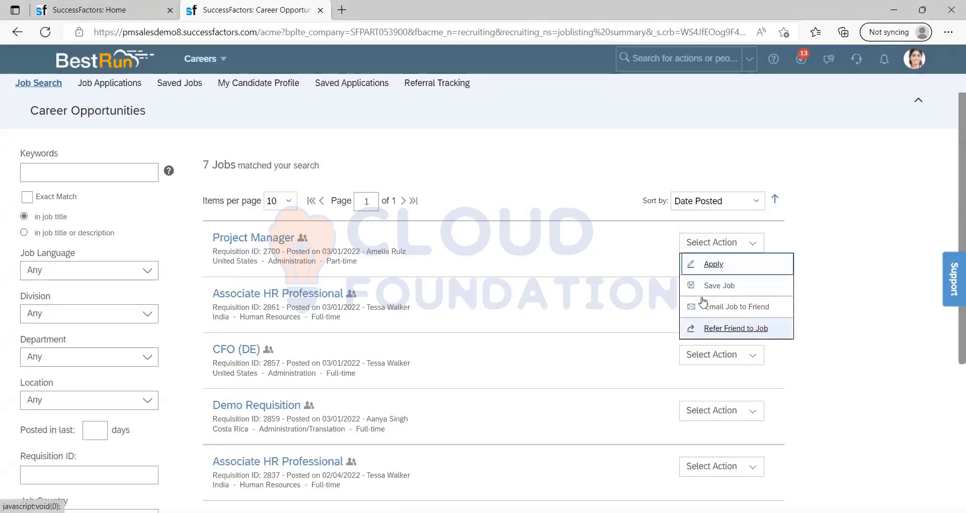
click(522, 145)
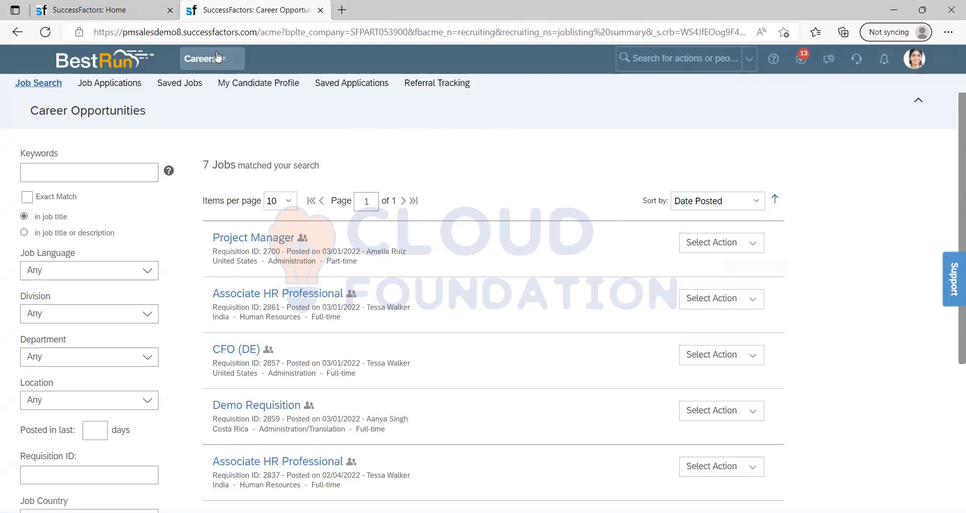
Return to the SuccessFactors Home page and switch to the empty Notepad document.
click(201, 58)
click(220, 79)
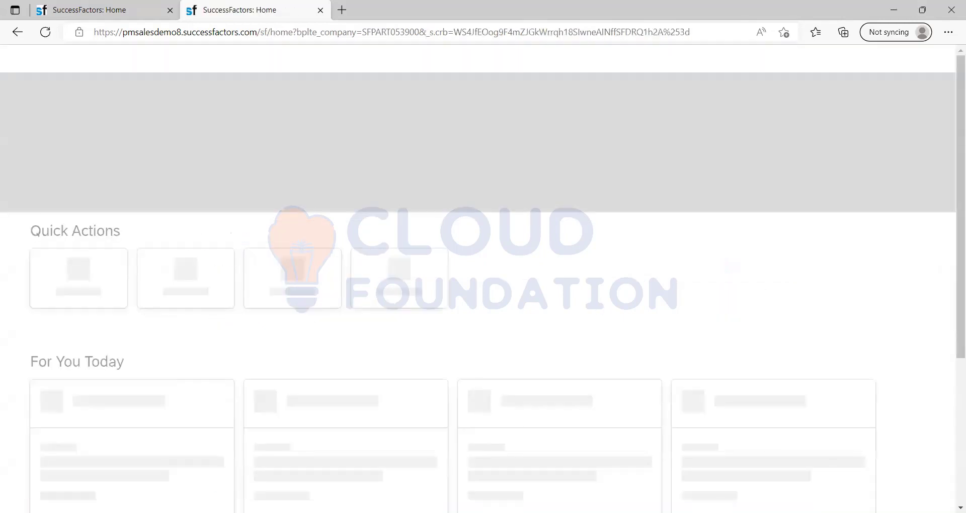
key(alt+Tab)
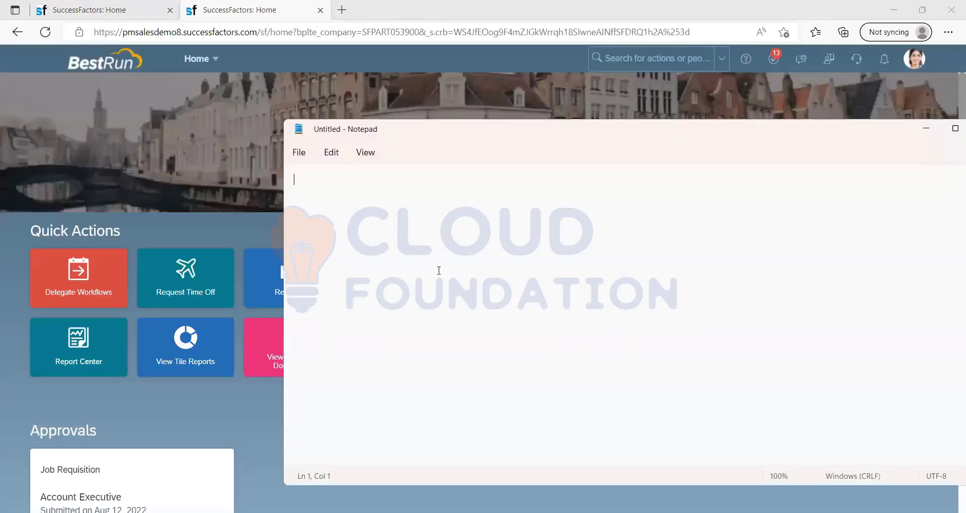
Write "1. PM" and "2. Business rules" as the first two lines of a numbered list.
text(1.)
text(d)
key(BackSpace)
text(PM)
key(Return)
text(2. Busine)
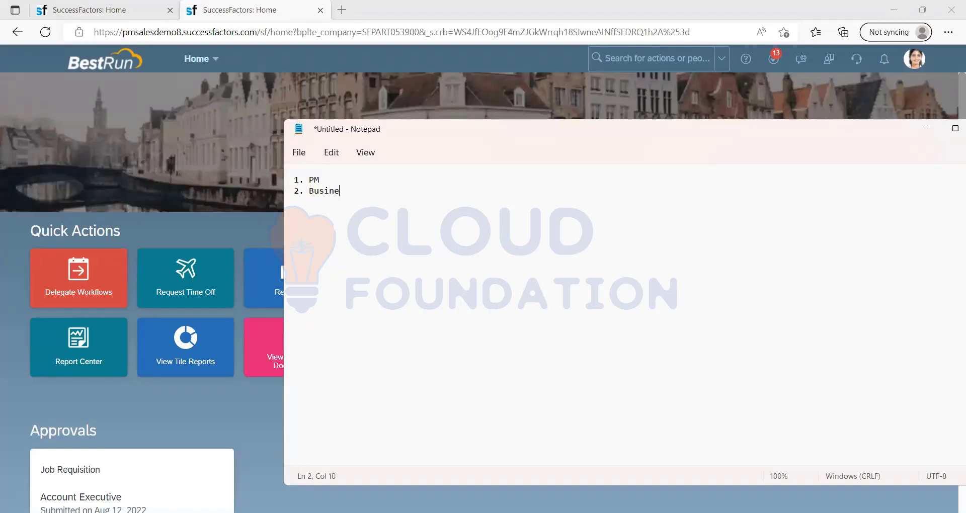
text(s rules)
key(Return)
Add "3. Agency set up" and a fourth line on Employee Referral to the numbered list.
text(3. Agenct)
text( set up)
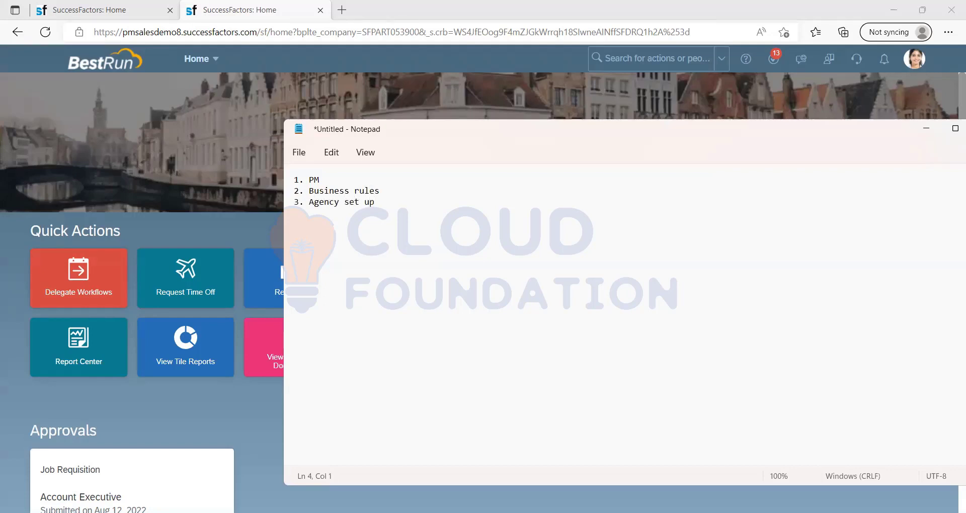
text(4. Employee Referra)
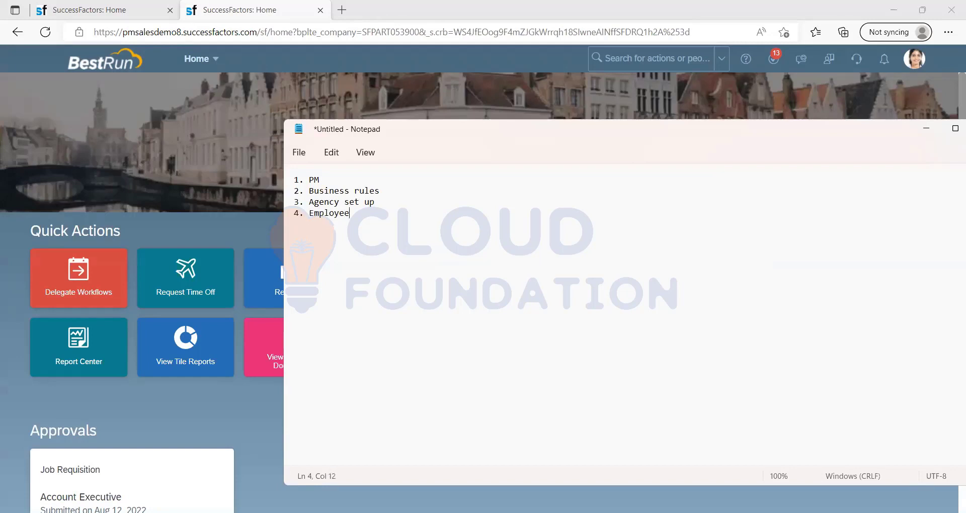